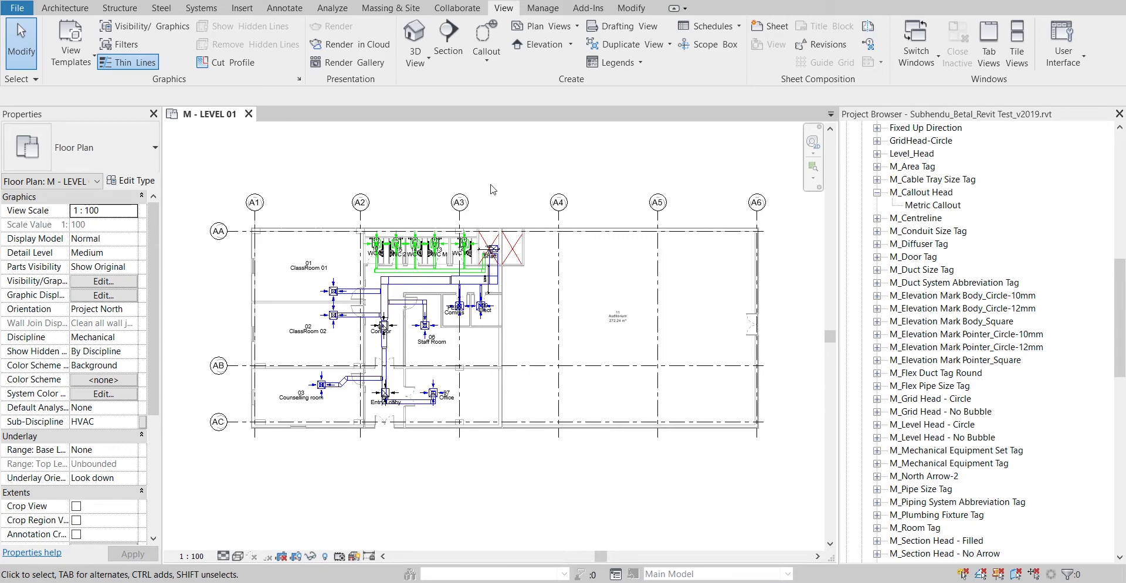
# Nudge the M - LEVEL 01 mechanical plan and start the Section tool
pyautogui.moveTo(386, 205); pyautogui.dragTo(397, 209, button='middle')
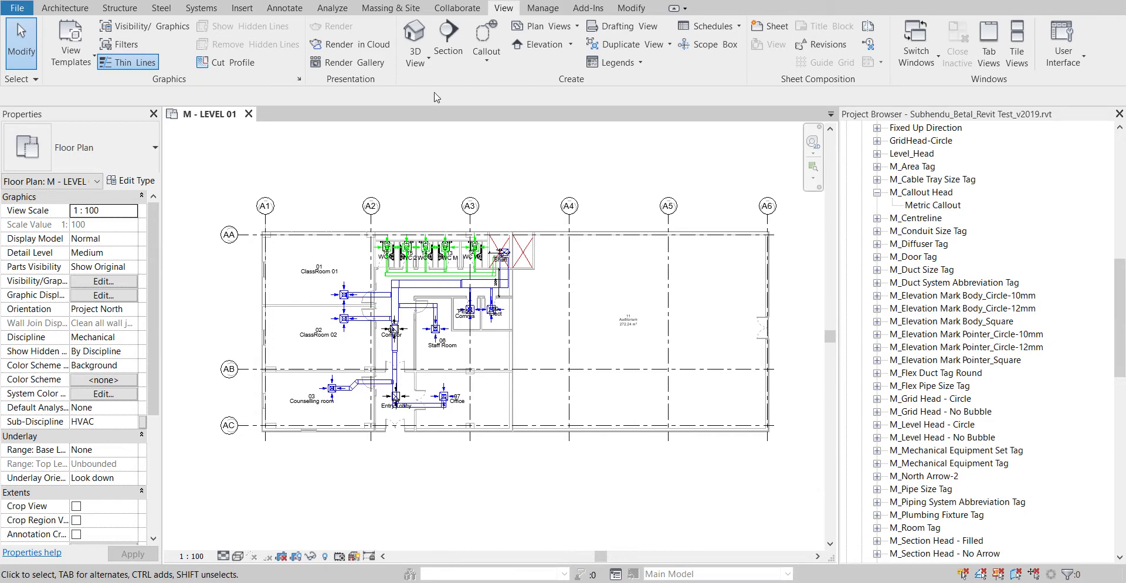
pyautogui.click(457, 42)
# Draw a section line across ClassRoom 02 just above grid line AB
pyautogui.scroll(4, 244, 326)
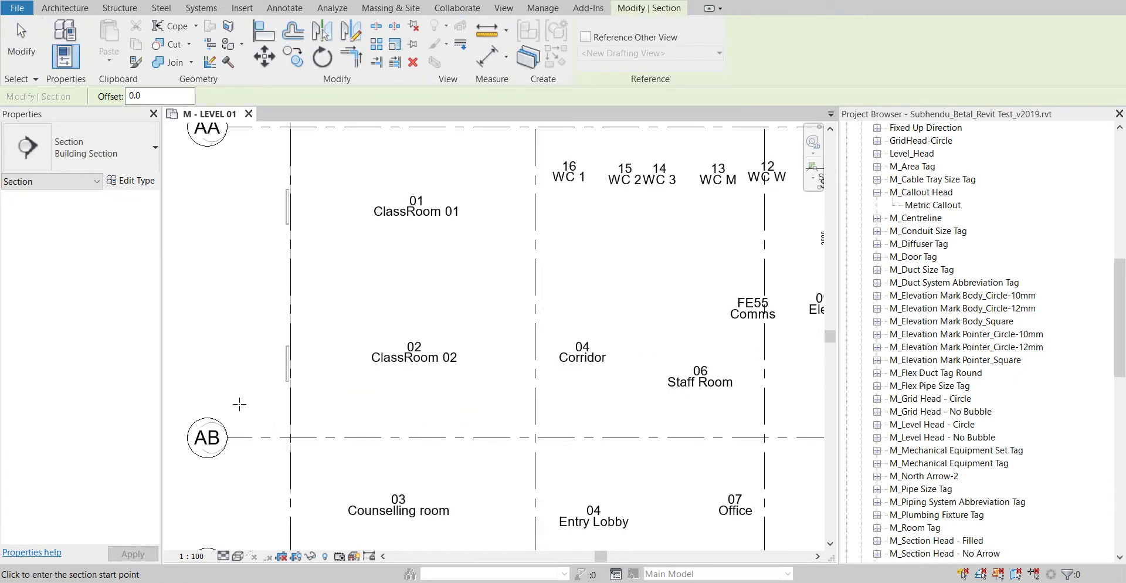
pyautogui.click(191, 391)
pyautogui.click(392, 392)
pyautogui.press('Escape')
# Zoom in on the new section head, reselect the section line and open its type properties
pyautogui.moveTo(326, 372); pyautogui.dragTo(481, 359, button='middle')
pyautogui.scroll(2, 481, 359)
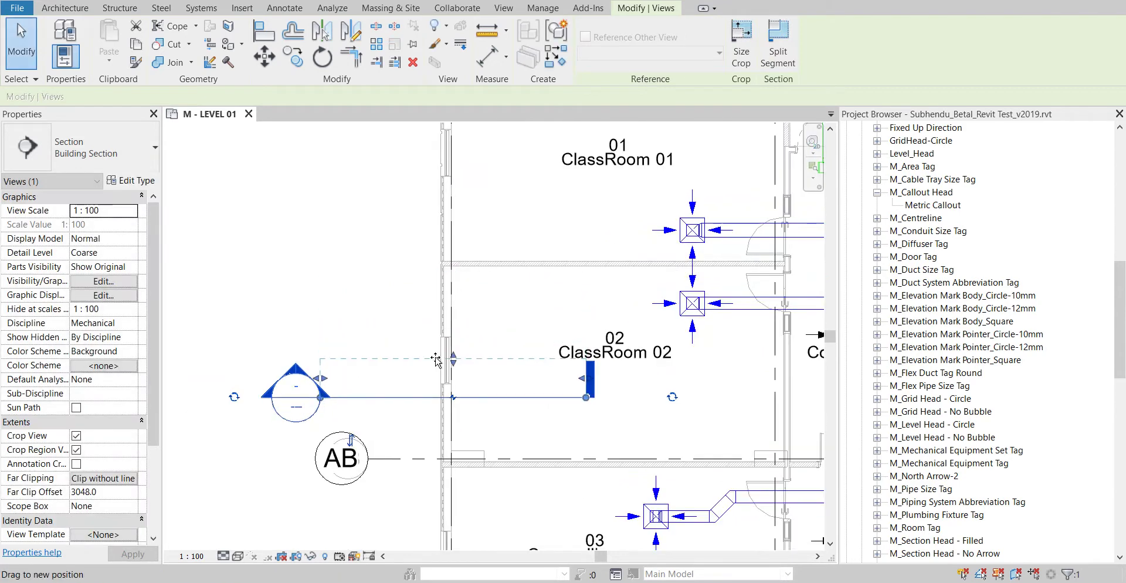
pyautogui.click(301, 317)
pyautogui.moveTo(336, 313); pyautogui.dragTo(346, 294, button='middle')
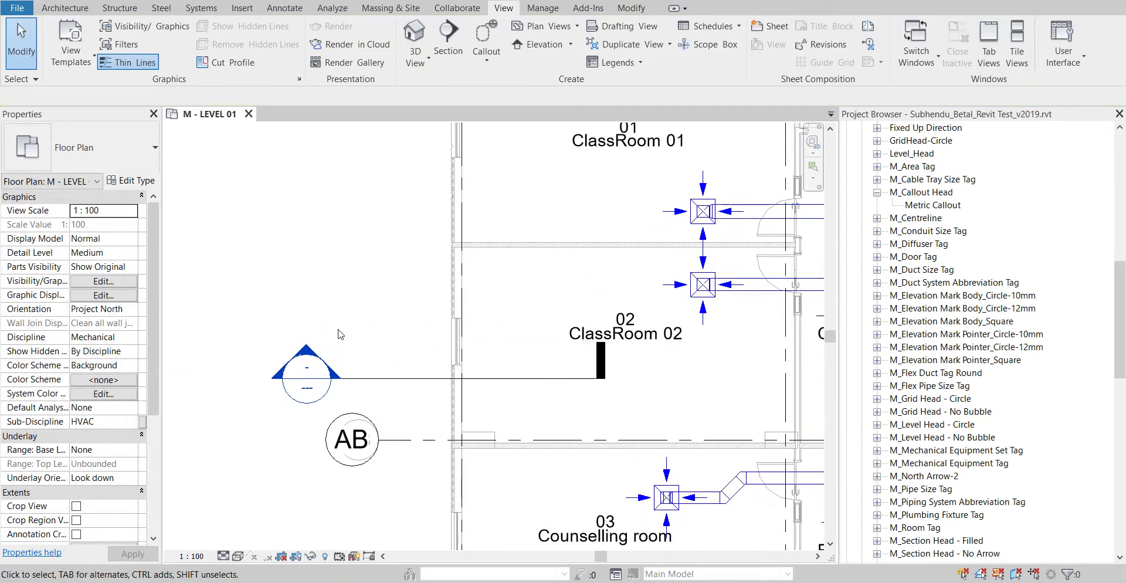
pyautogui.moveTo(339, 334); pyautogui.dragTo(376, 287, button='middle')
pyautogui.scroll(2, 417, 316)
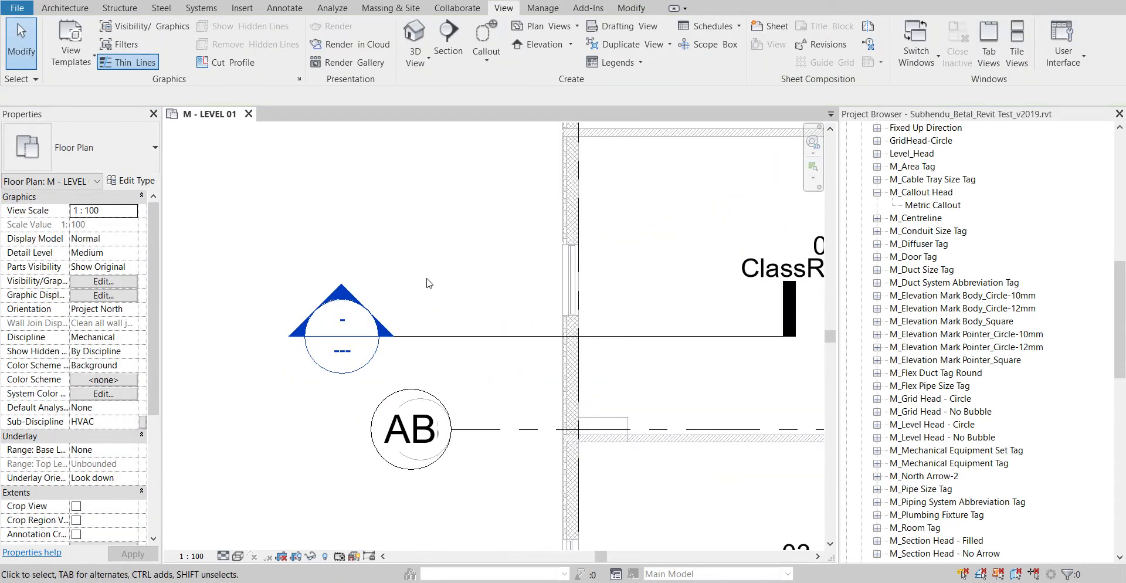
pyautogui.click(432, 341)
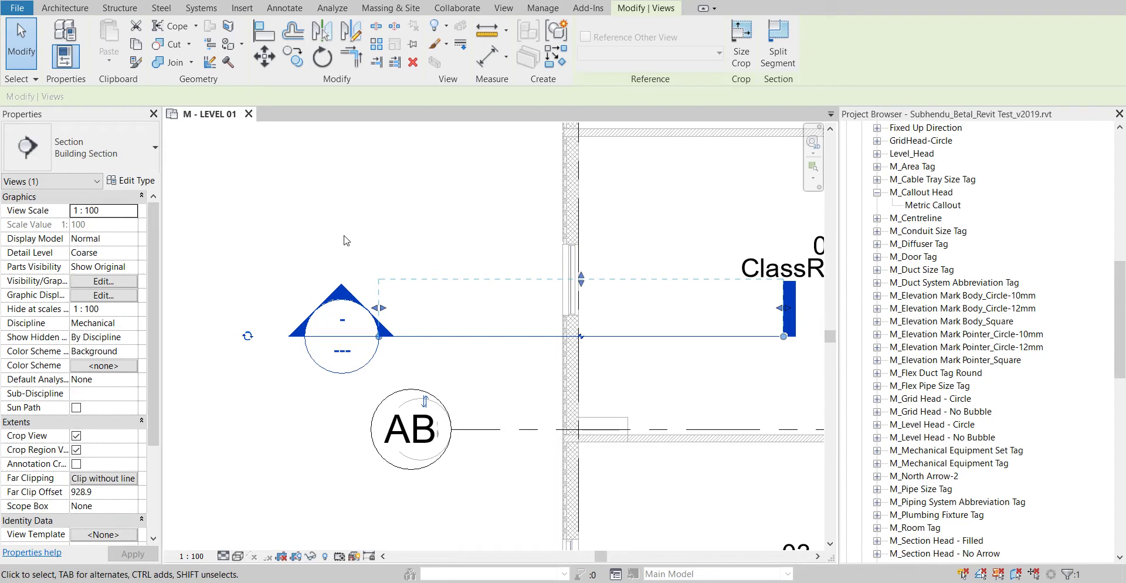
pyautogui.press('Escape')
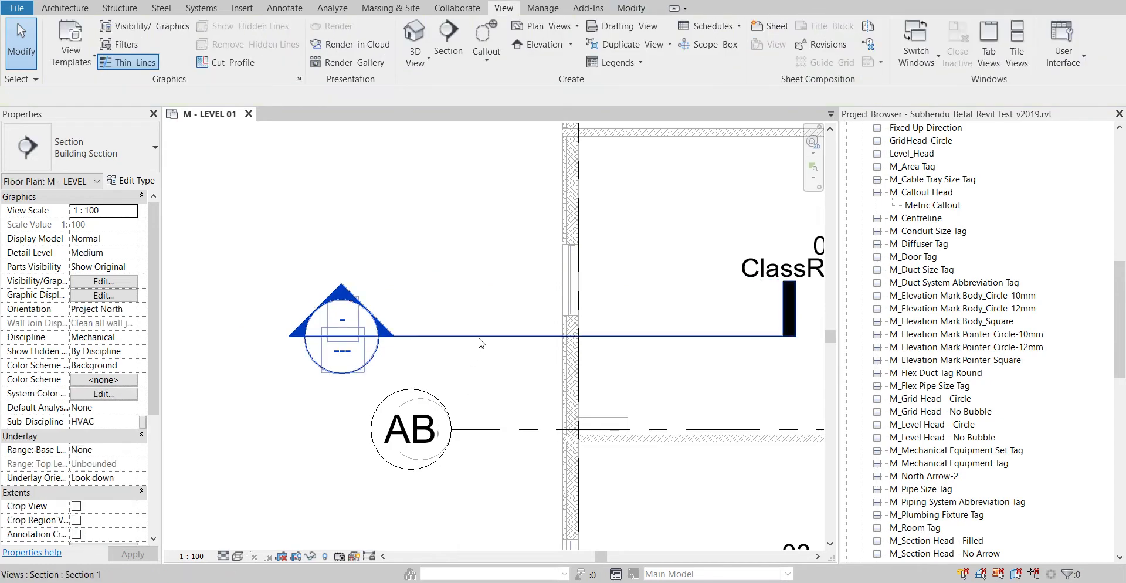
pyautogui.click(481, 341)
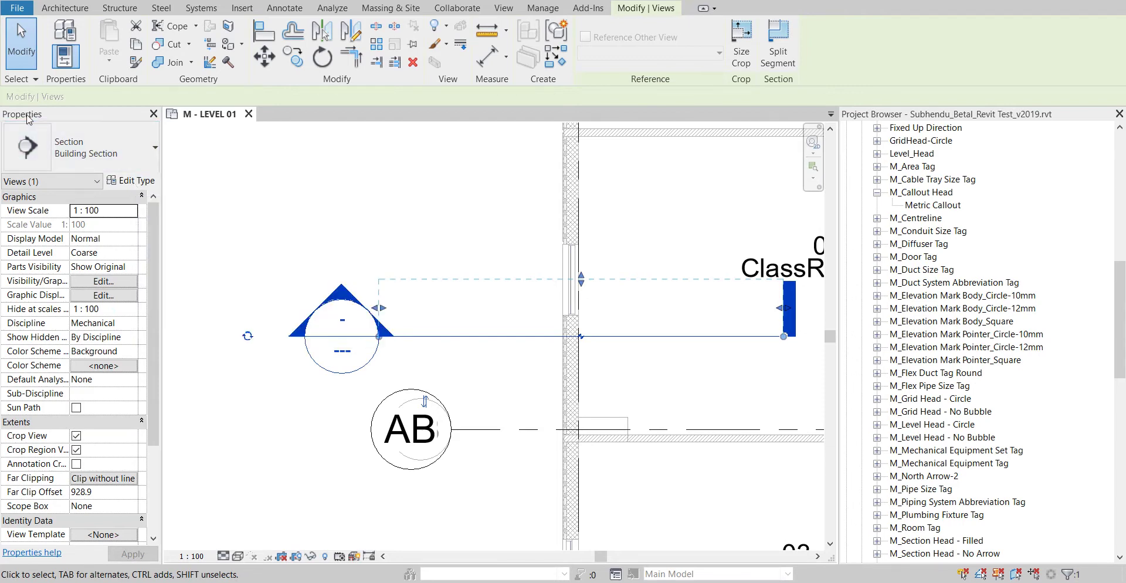
pyautogui.click(128, 180)
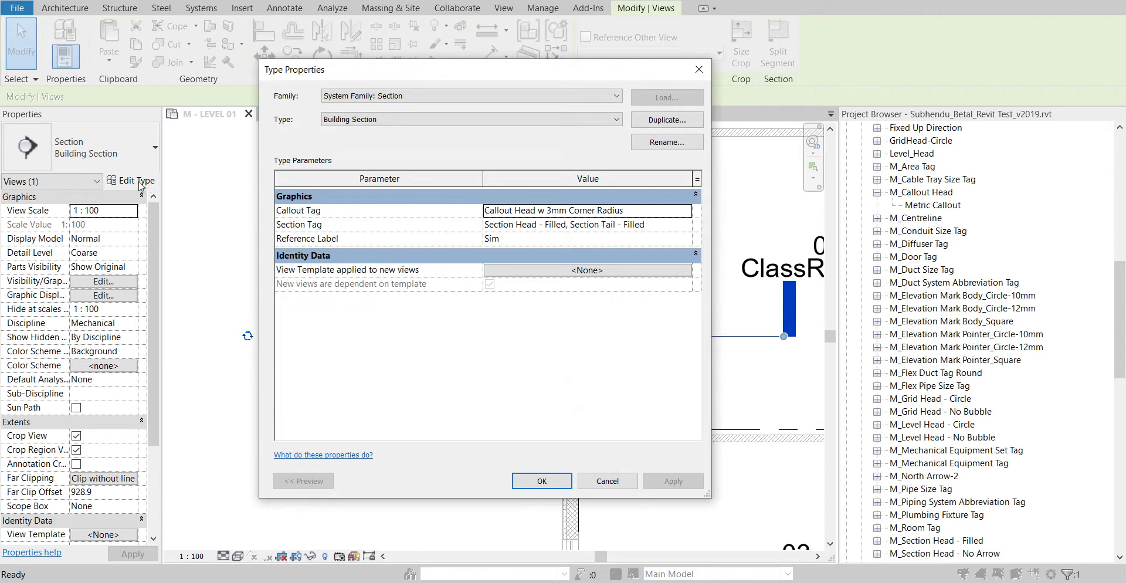
pyautogui.click(486, 225)
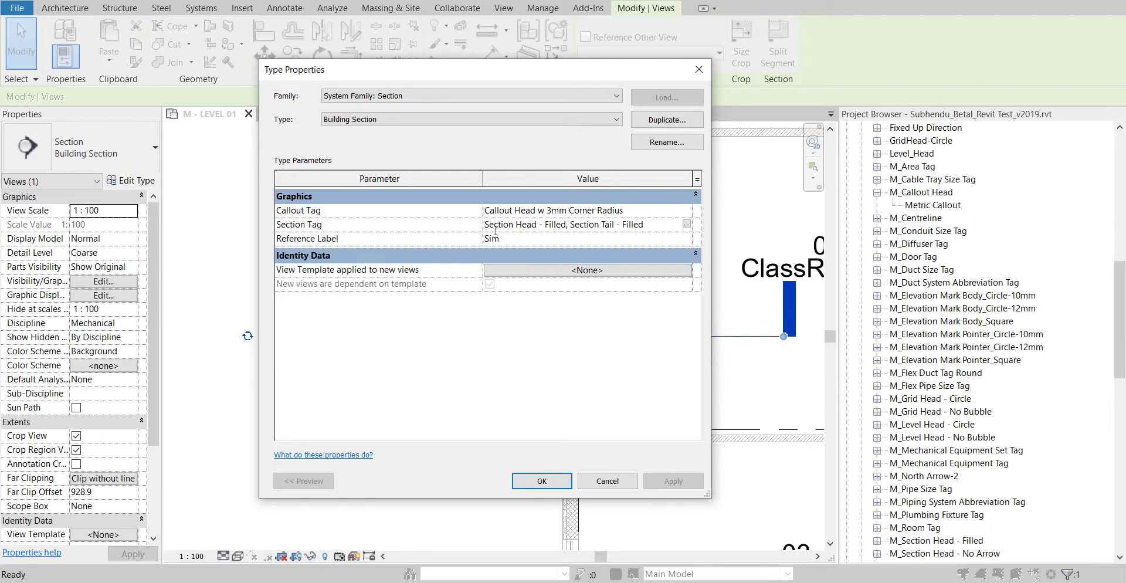
pyautogui.moveTo(486, 226); pyautogui.dragTo(535, 227)
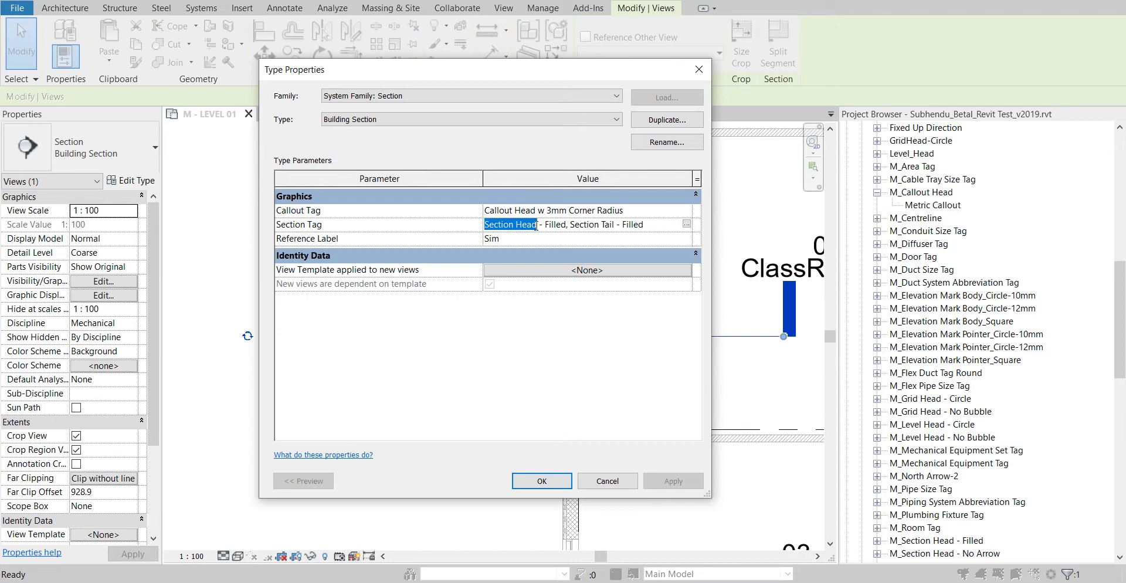
pyautogui.click(698, 69)
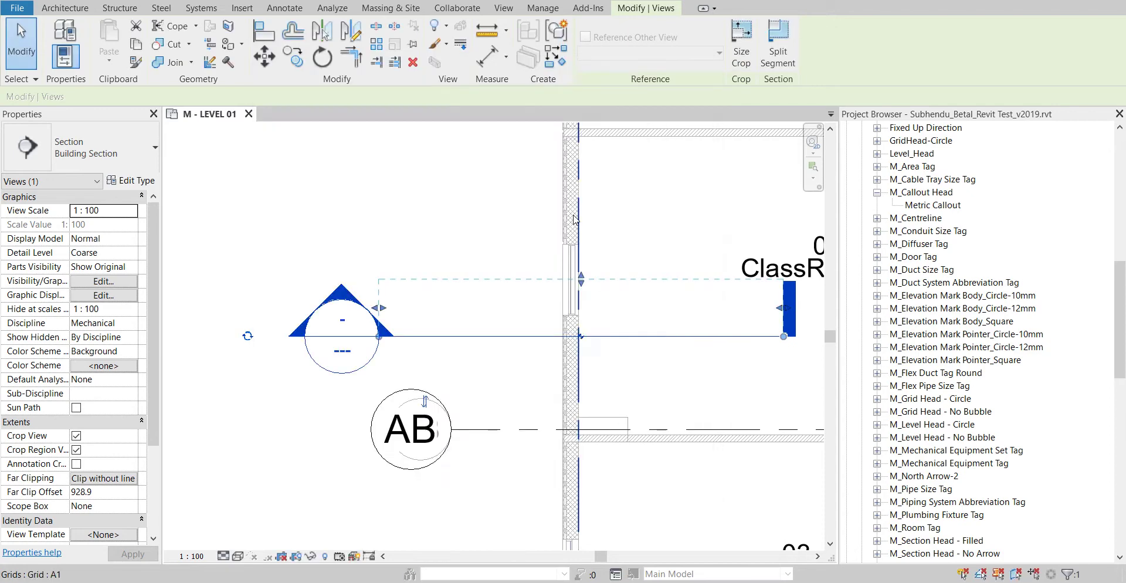
pyautogui.press('Escape')
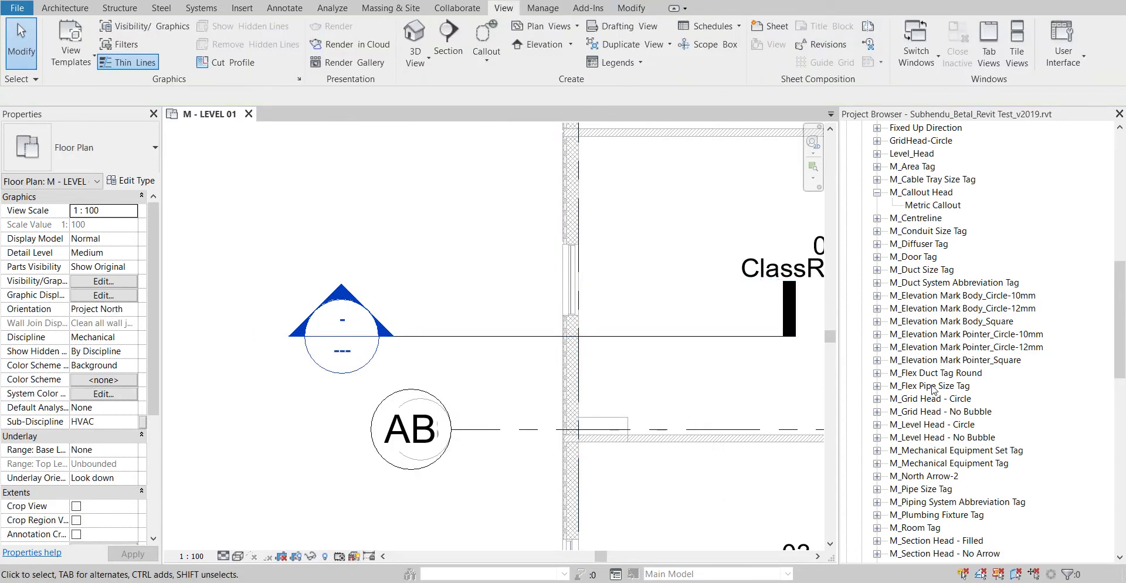
# Search the Project Browser for Section Head to locate M_Section Head - Filled
pyautogui.scroll(4, 933, 389)
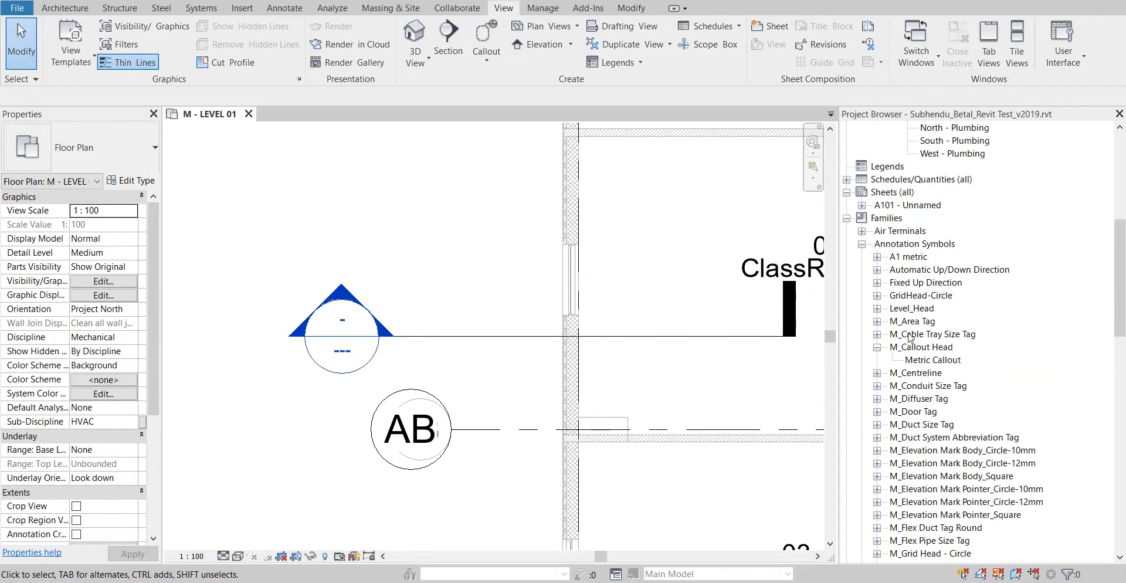
pyautogui.click(861, 243)
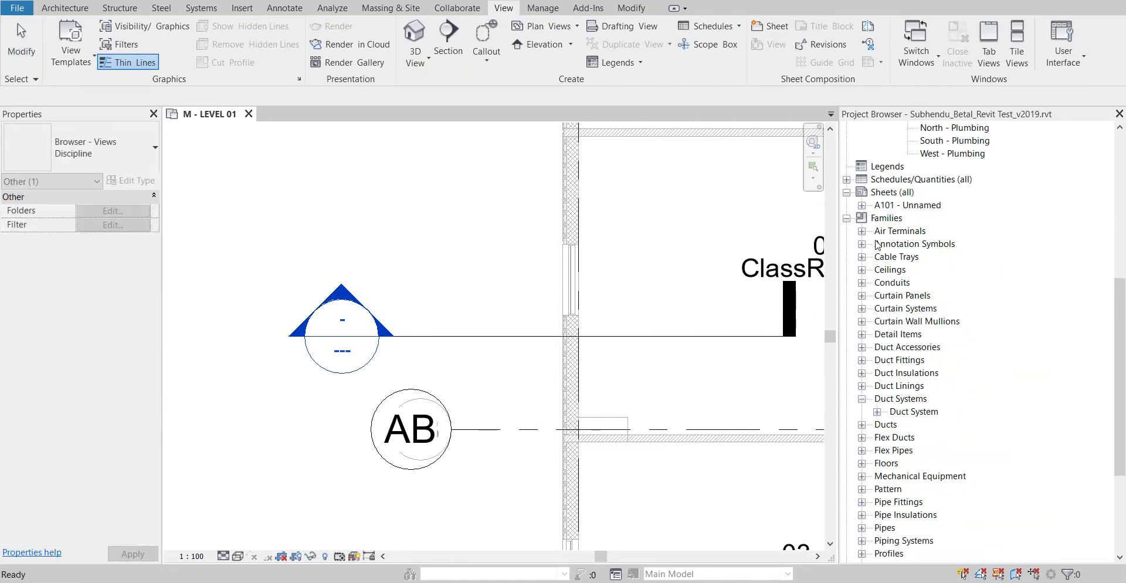
pyautogui.rightClick(902, 233)
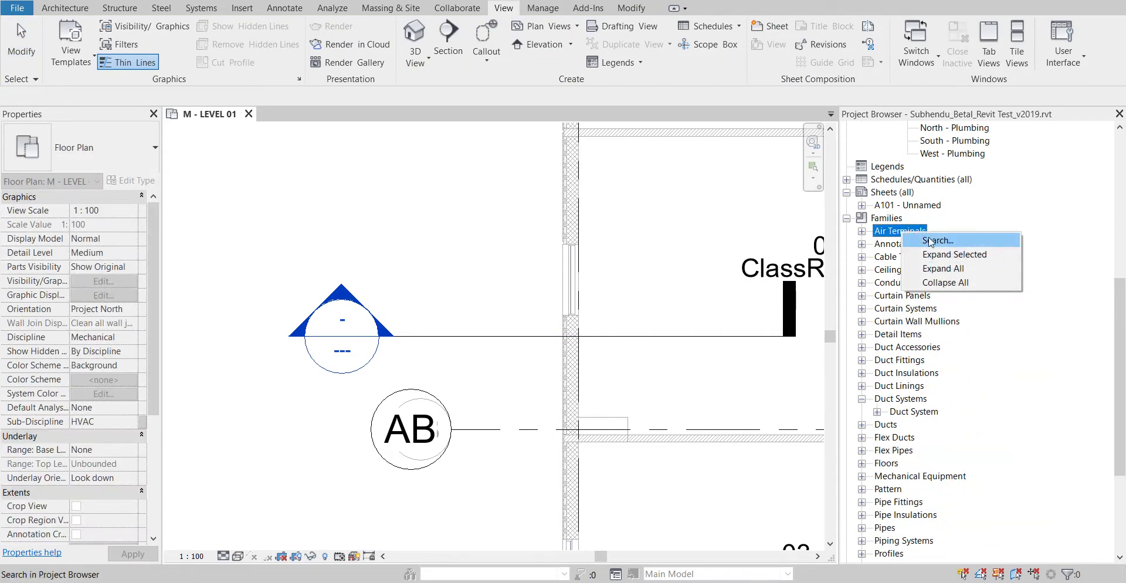
pyautogui.click(930, 239)
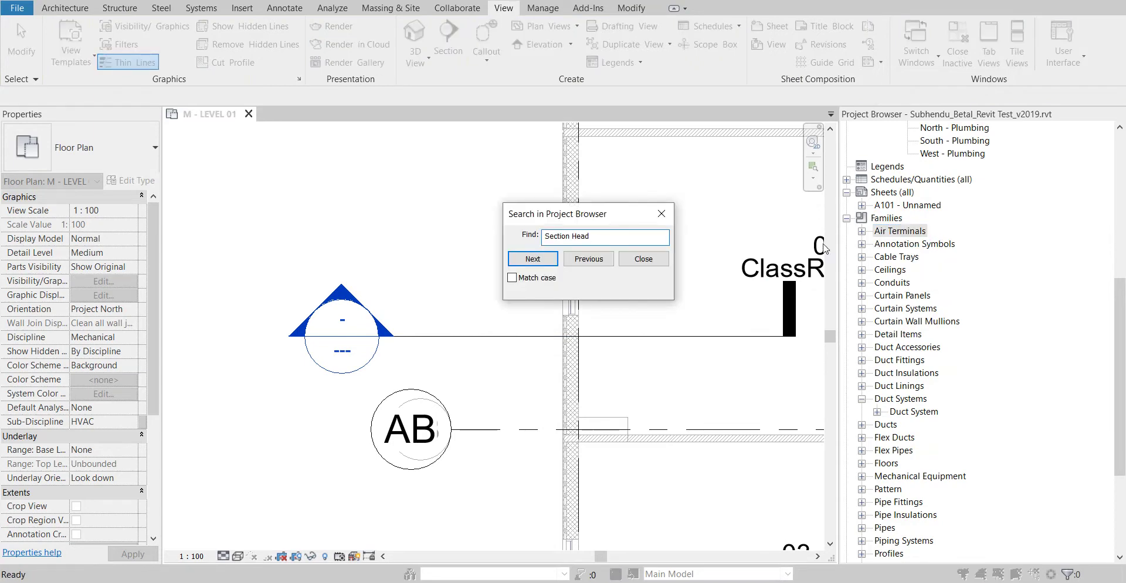
pyautogui.click(548, 261)
pyautogui.click(548, 261)
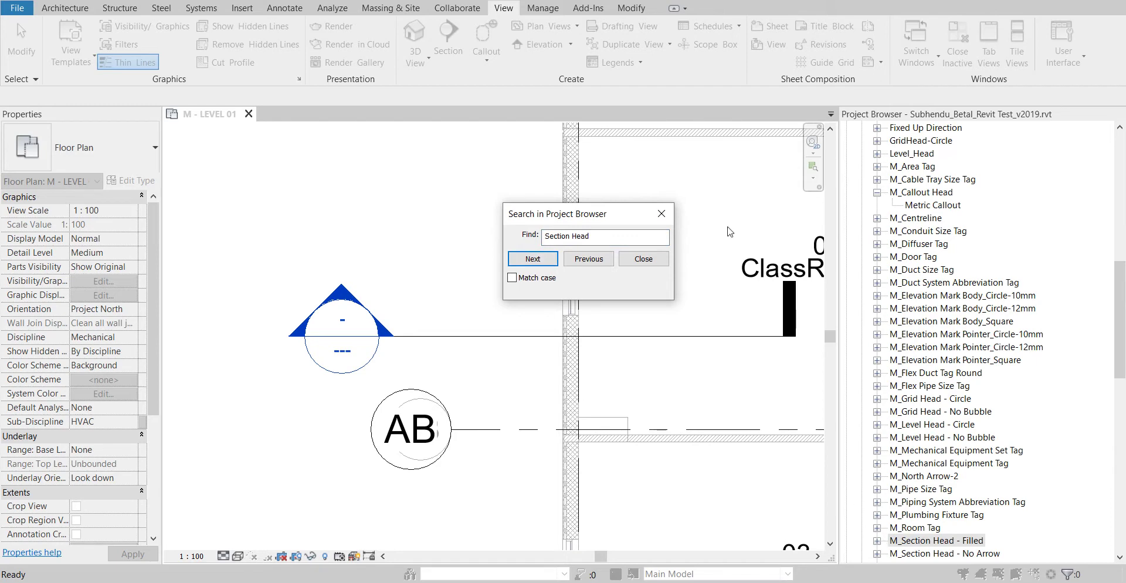
pyautogui.click(662, 214)
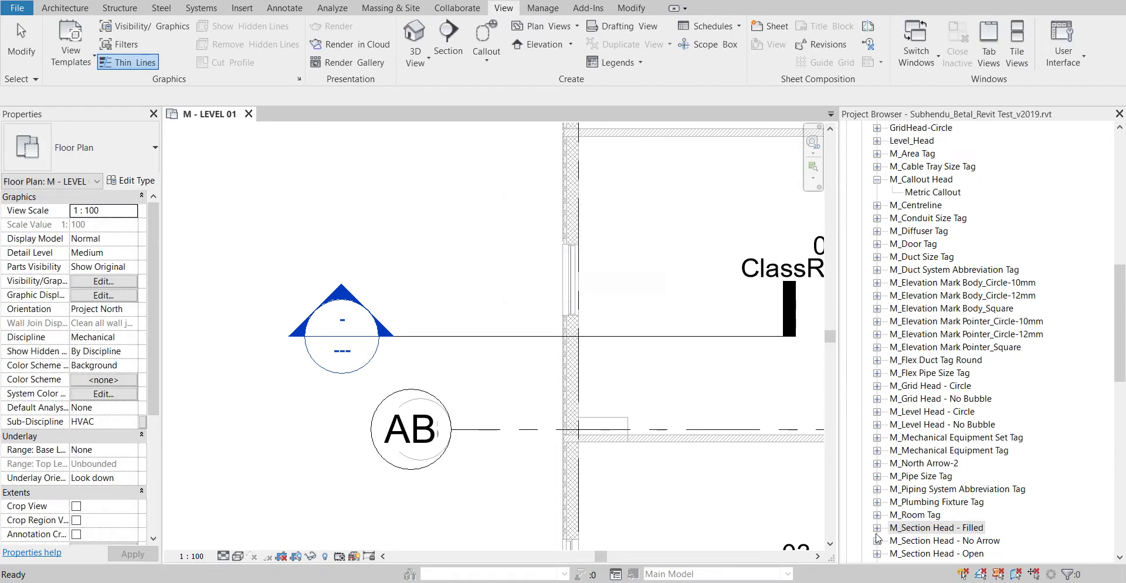
# Edit the M_Section Head - Filled family from the Annotation Symbols list
pyautogui.scroll(4, 878, 533)
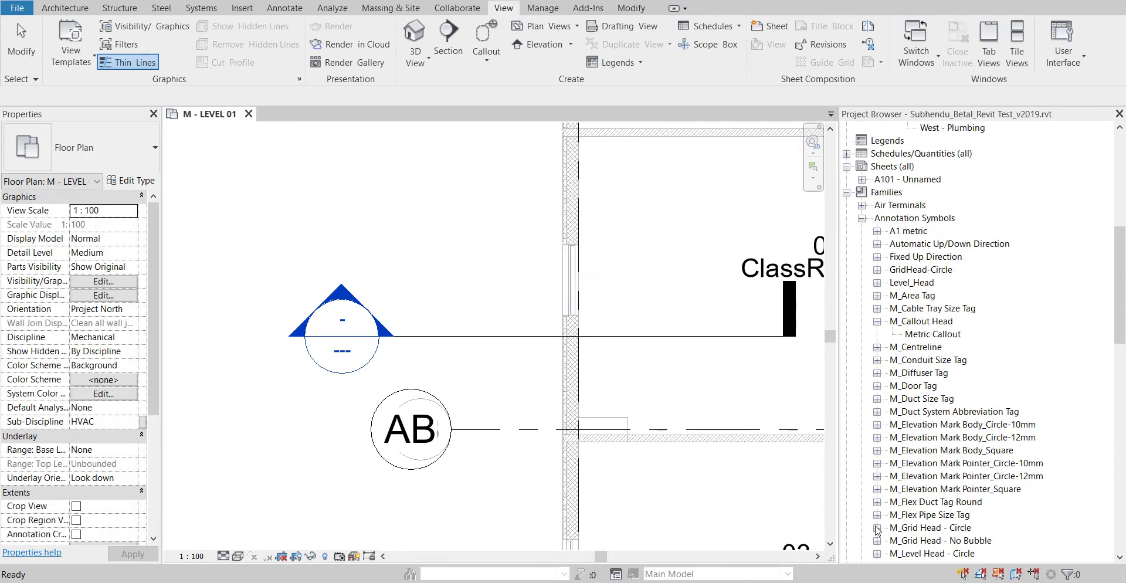
pyautogui.scroll(-3, 878, 530)
pyautogui.scroll(3, 864, 234)
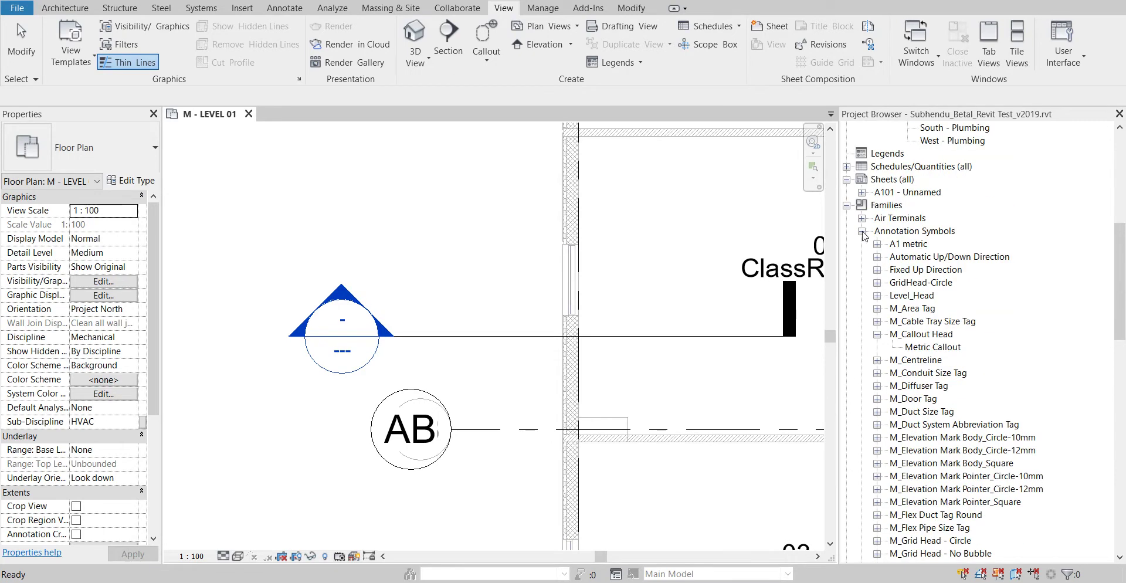
pyautogui.scroll(-4, 941, 351)
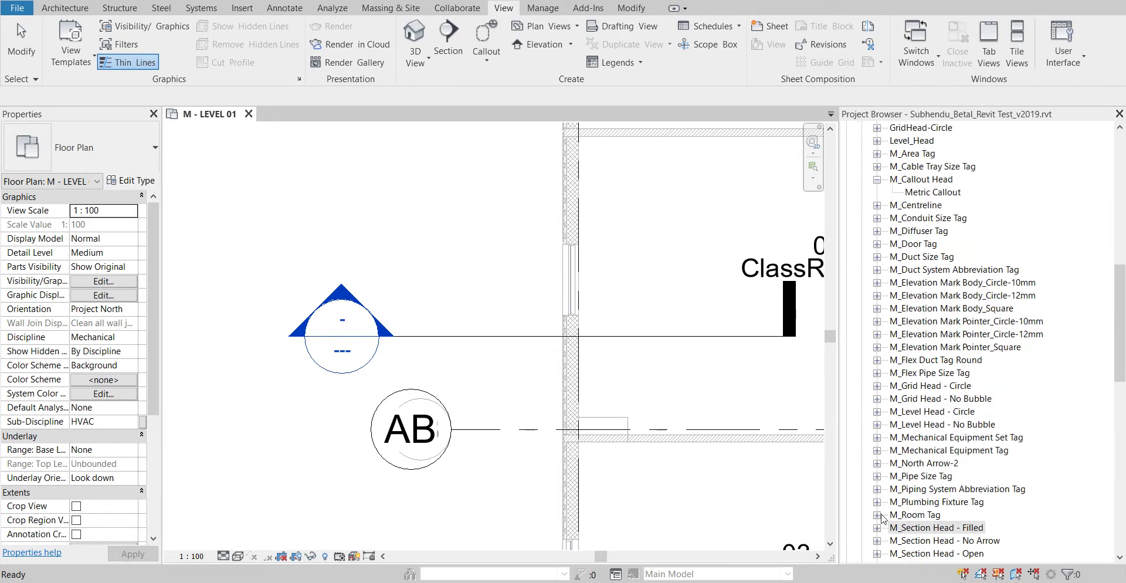
pyautogui.scroll(-1, 918, 528)
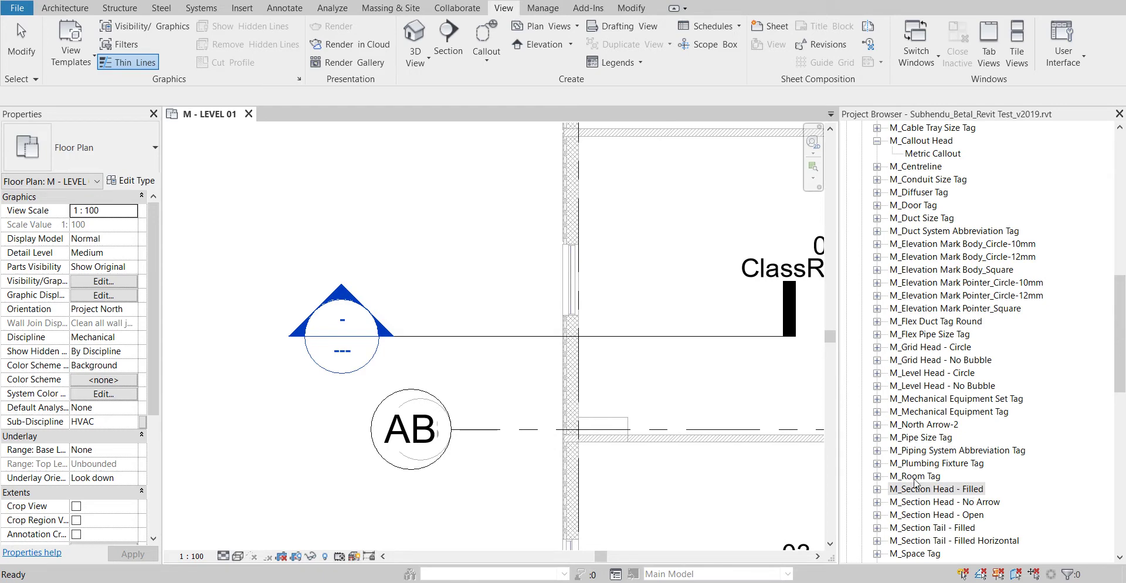
pyautogui.rightClick(927, 493)
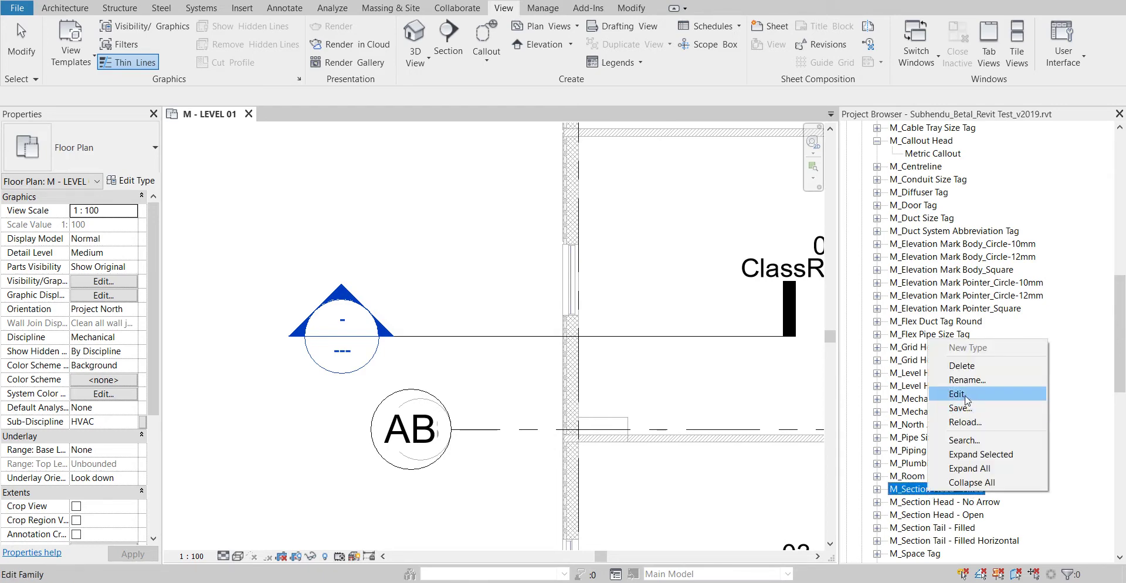
pyautogui.click(965, 398)
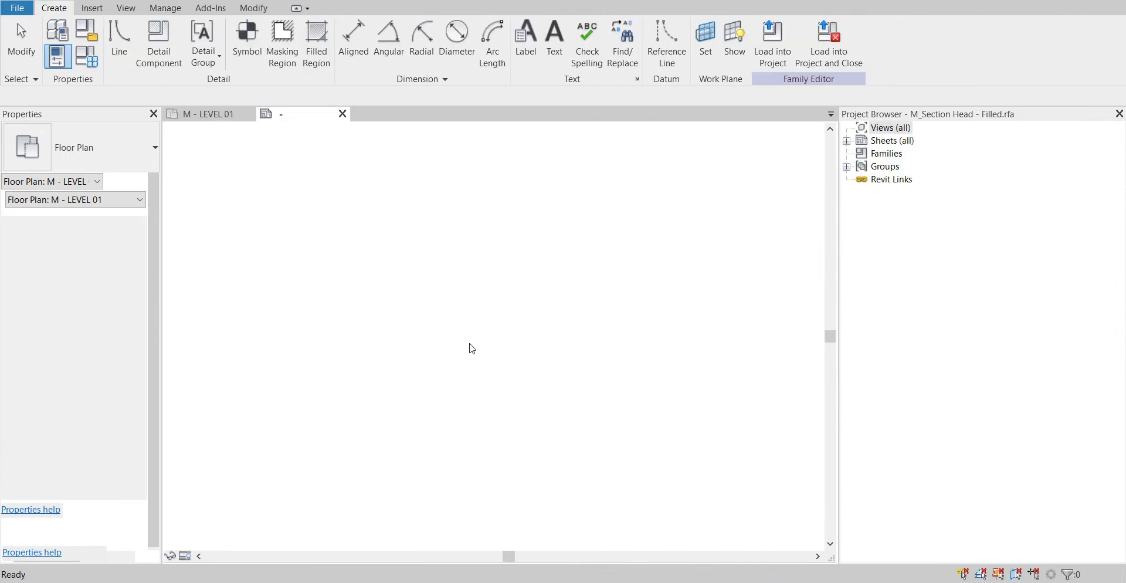
# Delete both halves of the black filled triangle tip above the circle
pyautogui.moveTo(314, 374); pyautogui.dragTo(519, 371, button='middle')
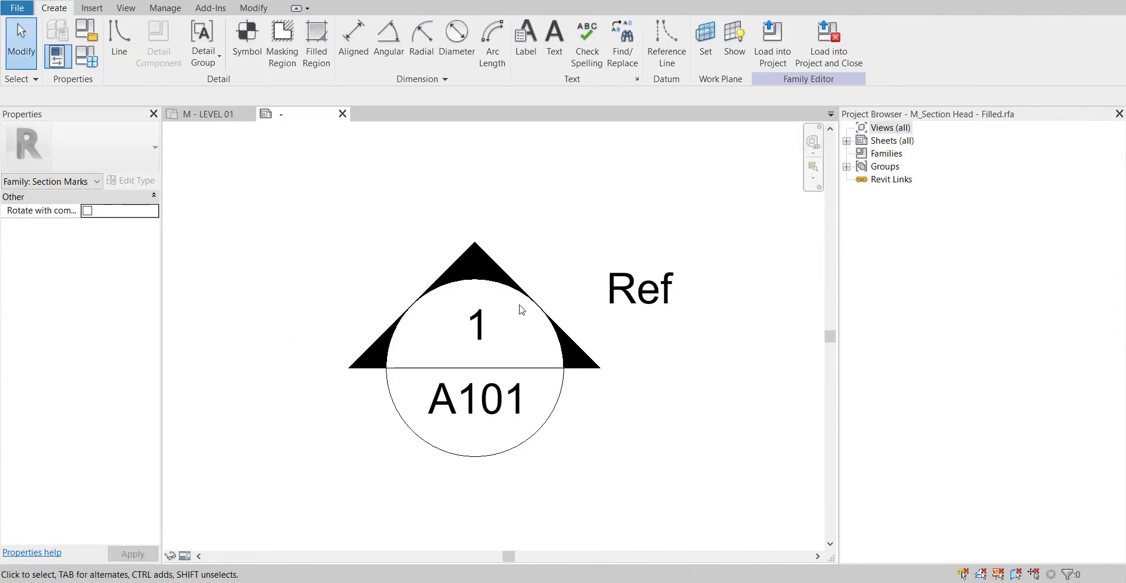
pyautogui.scroll(1, 521, 309)
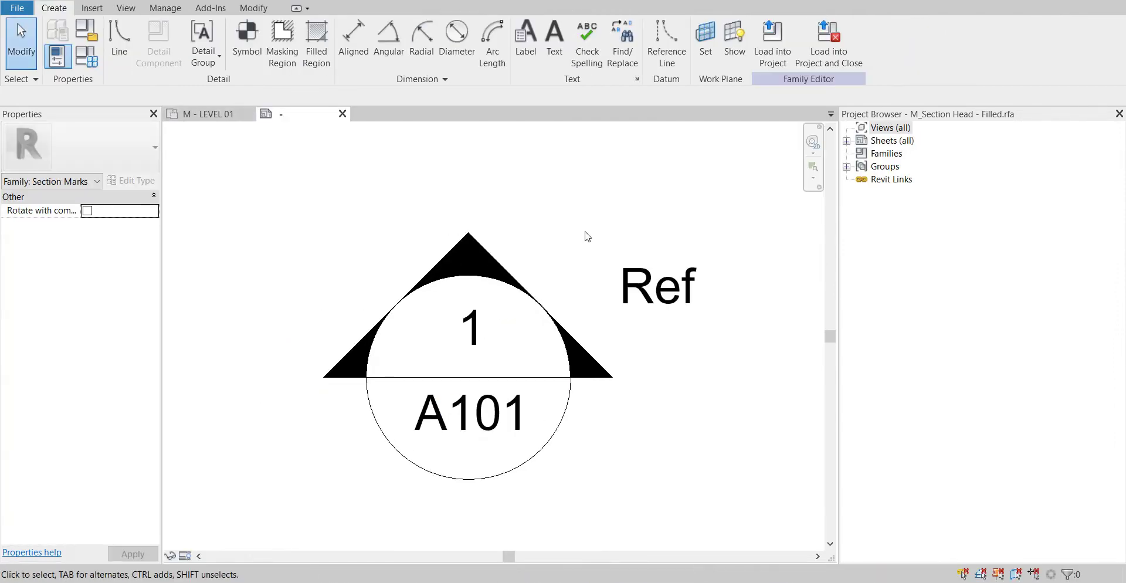
pyautogui.click(492, 256)
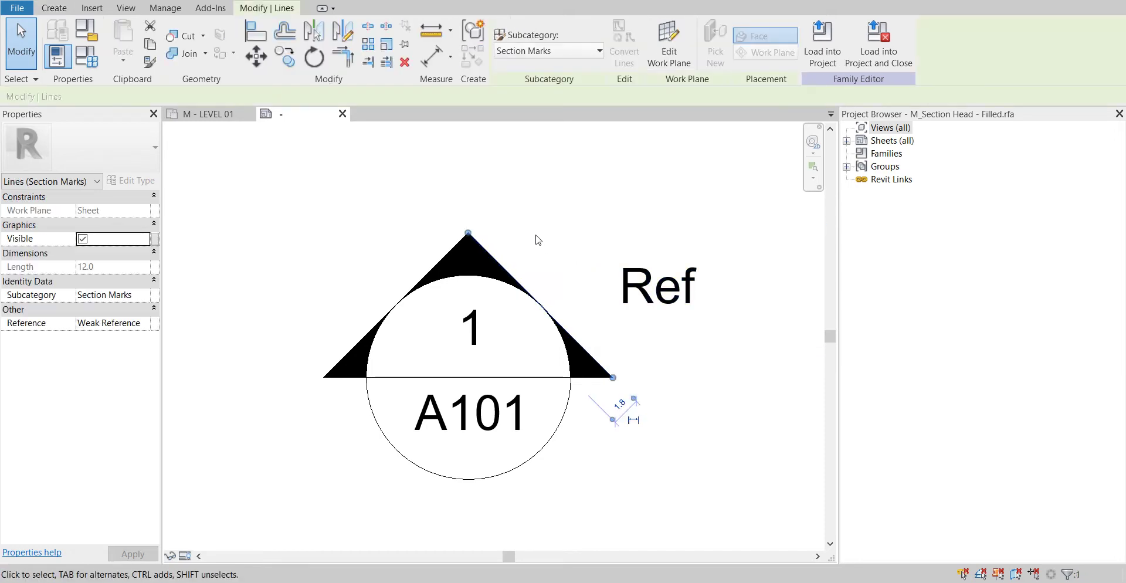
pyautogui.press('Escape')
pyautogui.click(486, 259)
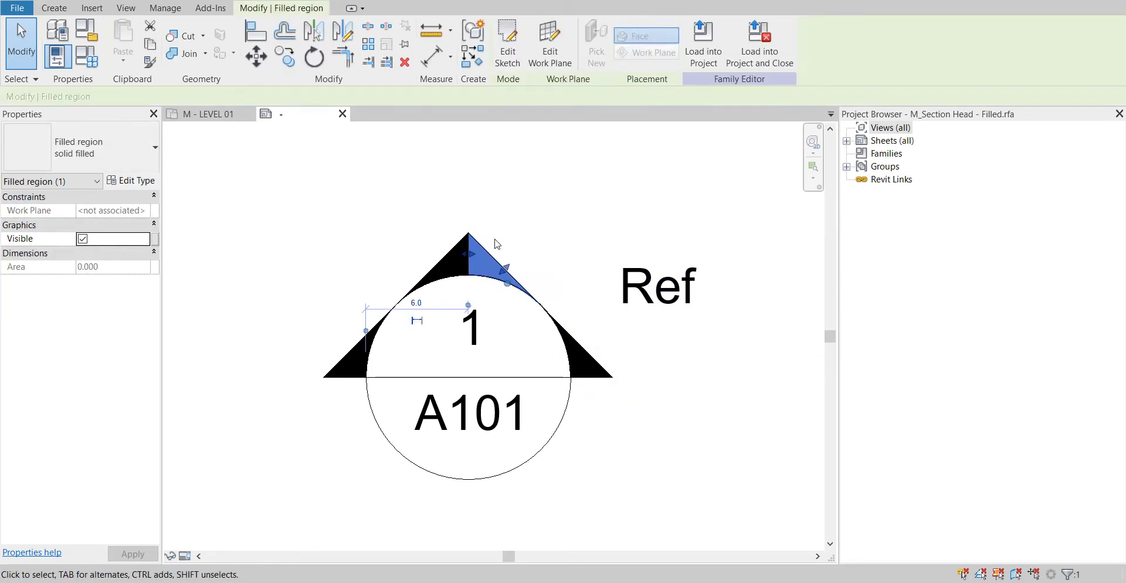
pyautogui.press('Delete')
pyautogui.click(462, 257)
pyautogui.press('Delete')
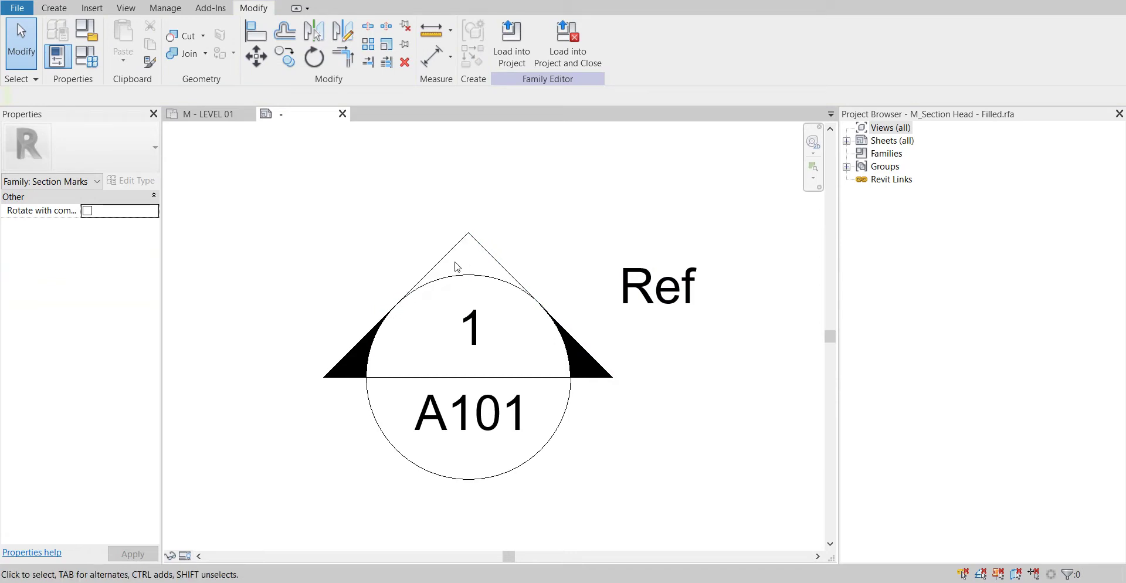
# Delete the remaining sloped lines and black triangle tips, keeping only the circle and base line
pyautogui.click(346, 353)
pyautogui.press('Delete')
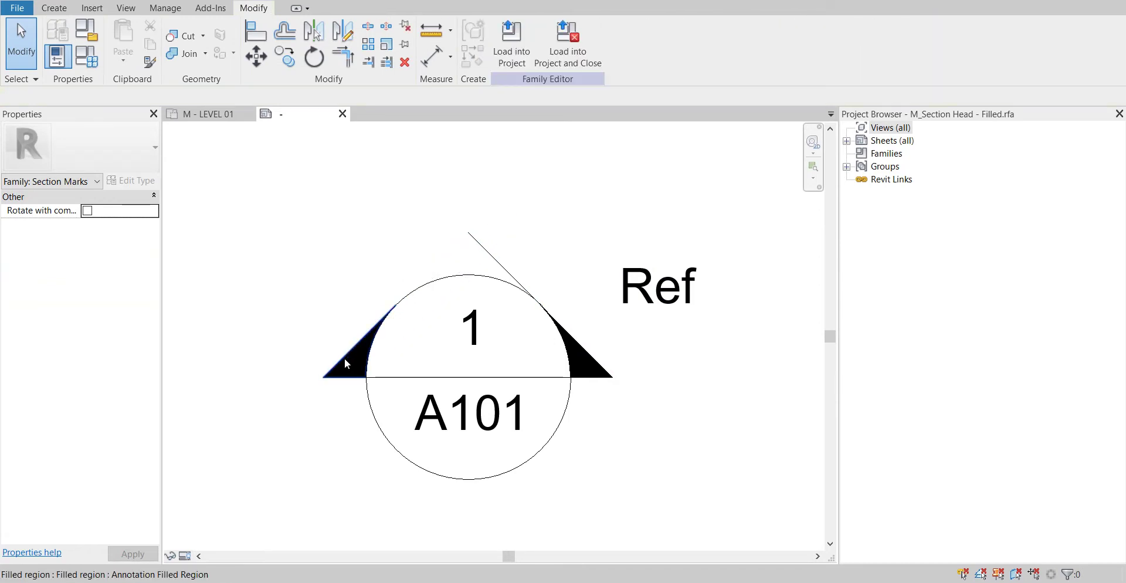
pyautogui.click(347, 363)
pyautogui.press('Delete')
pyautogui.click(577, 359)
pyautogui.press('Delete')
pyautogui.click(587, 356)
pyautogui.press('Delete')
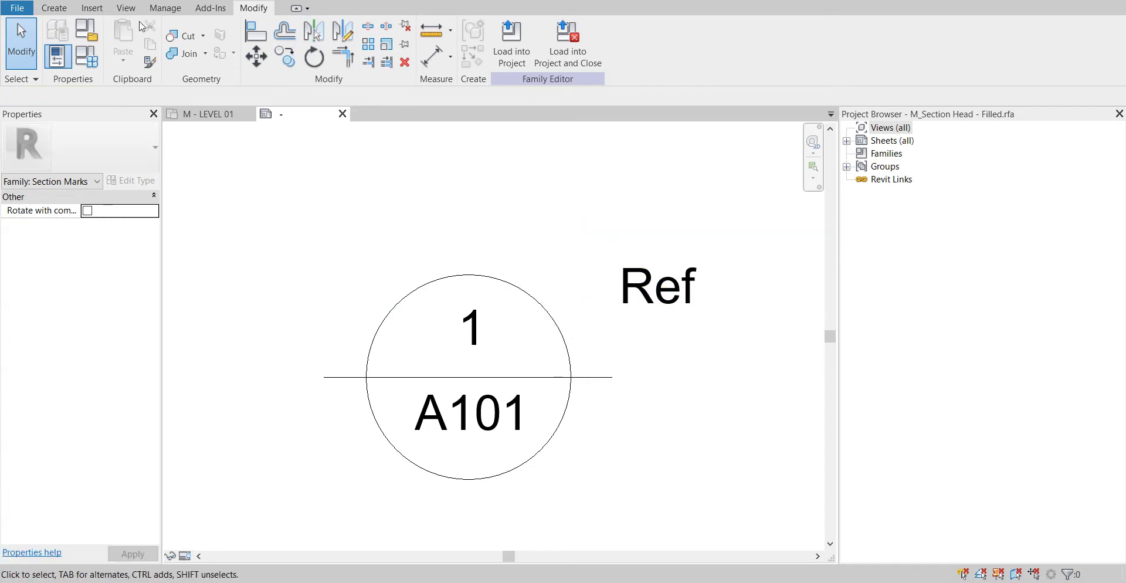
pyautogui.click(54, 7)
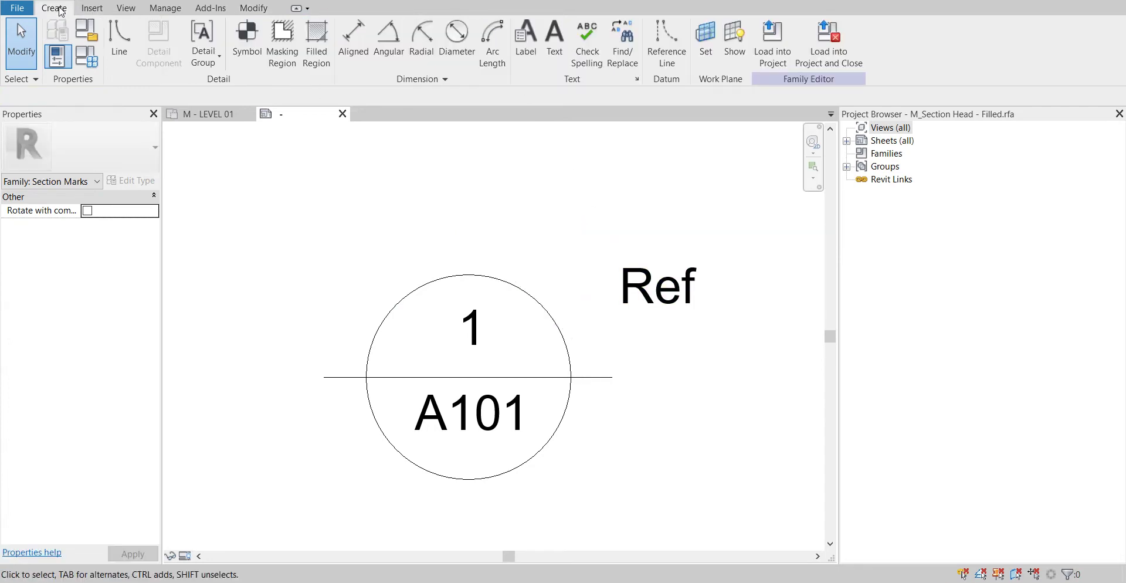
# Draw a start-end-radius arc spanning the base line and arching over the circle
pyautogui.click(116, 46)
pyautogui.click(502, 44)
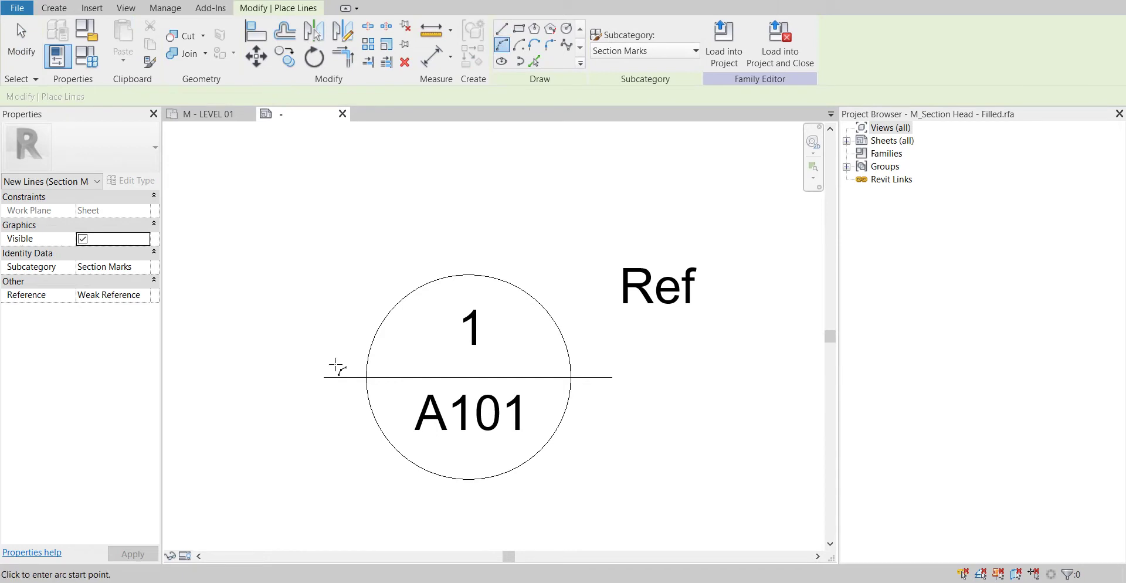
pyautogui.click(323, 377)
pyautogui.click(616, 378)
pyautogui.click(524, 246)
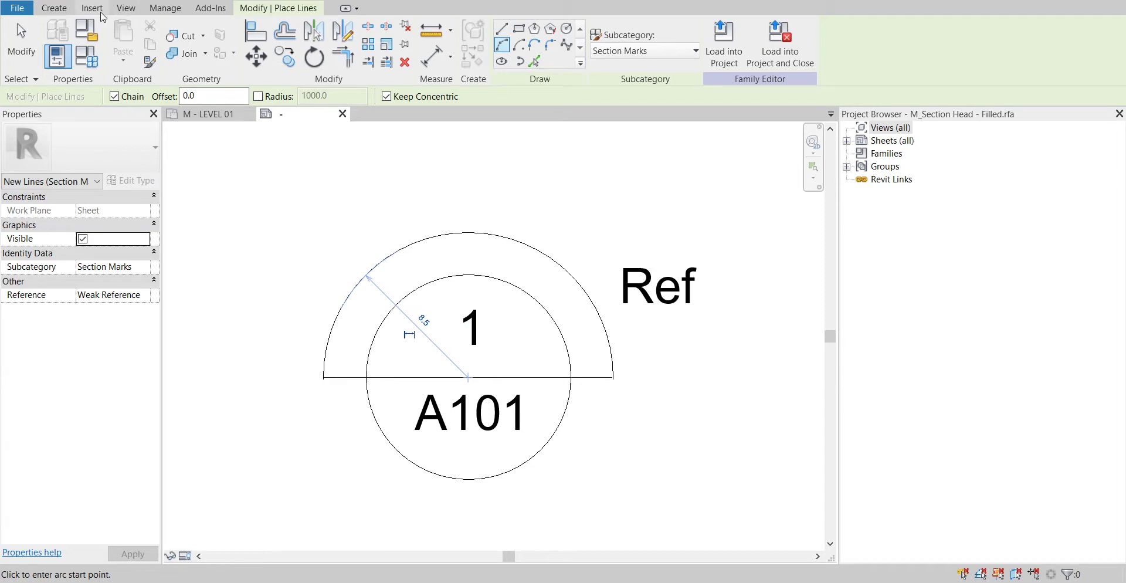
pyautogui.click(103, 15)
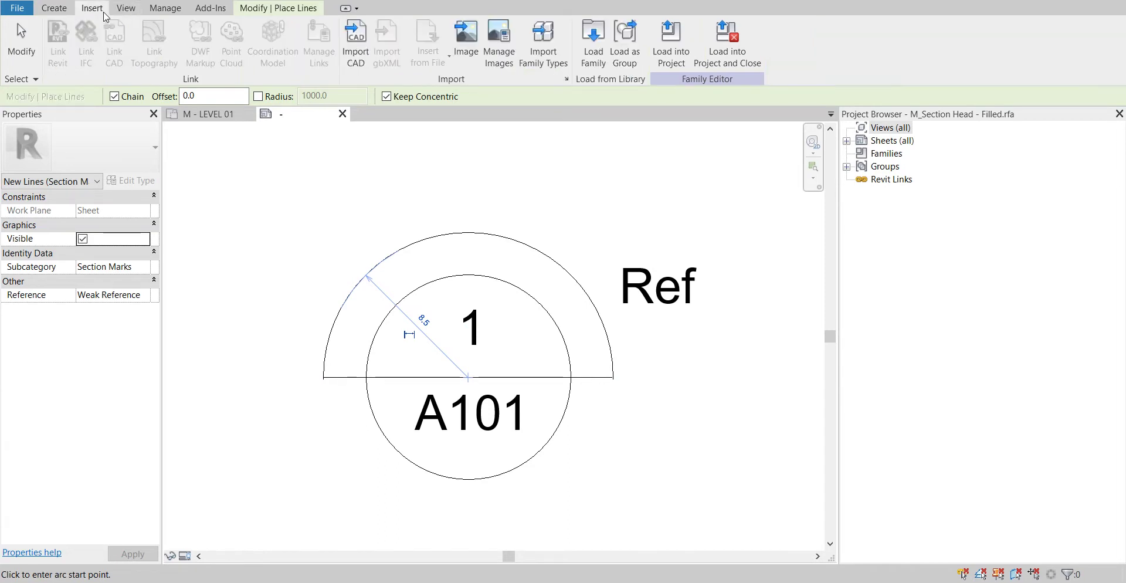
# Create a solid filled region bounded by the arcs and both base-line segments
pyautogui.click(54, 7)
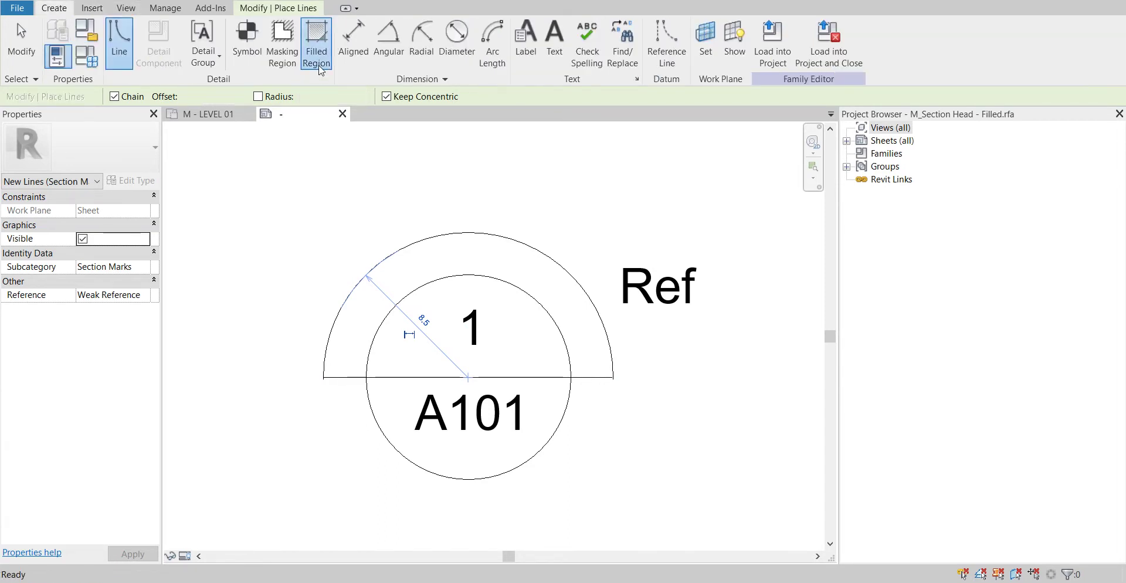
pyautogui.click(317, 50)
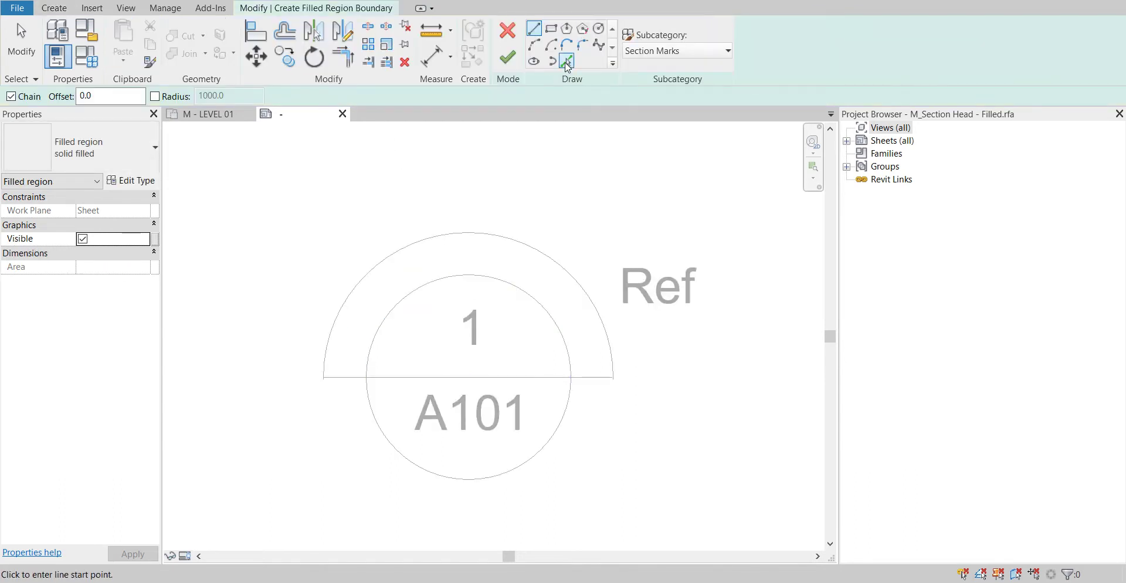
pyautogui.click(567, 62)
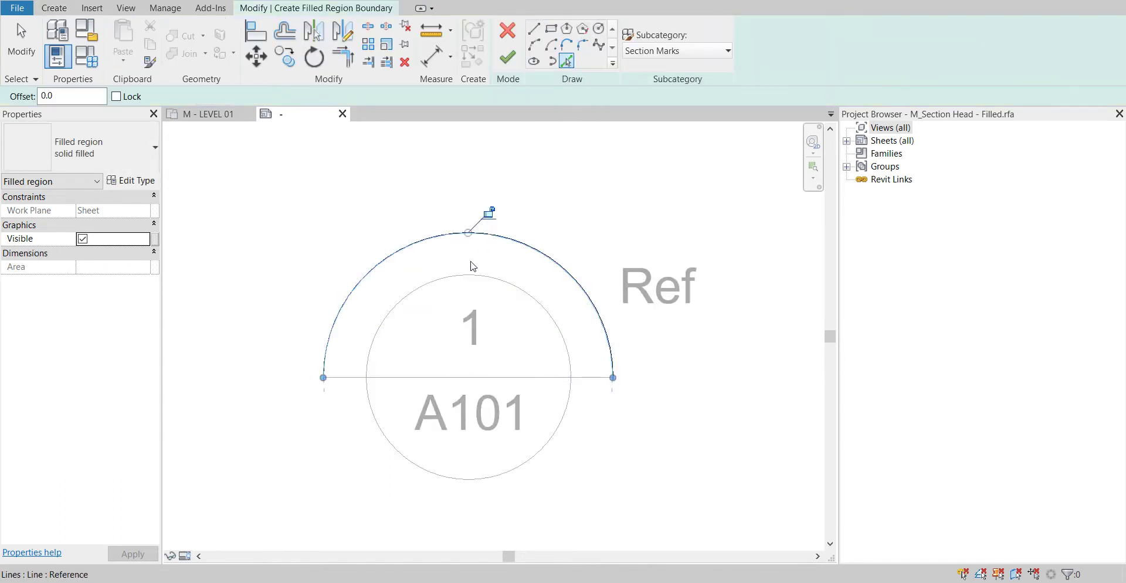
pyautogui.click(455, 275)
pyautogui.click(337, 377)
pyautogui.click(594, 379)
pyautogui.click(508, 57)
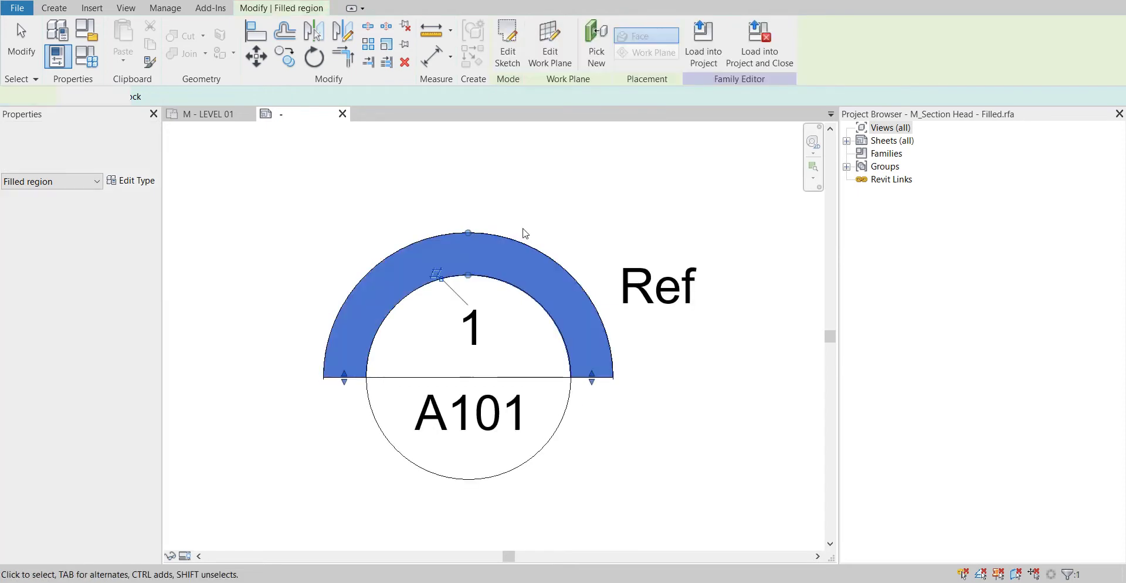
pyautogui.click(560, 200)
pyautogui.scroll(-2, 560, 200)
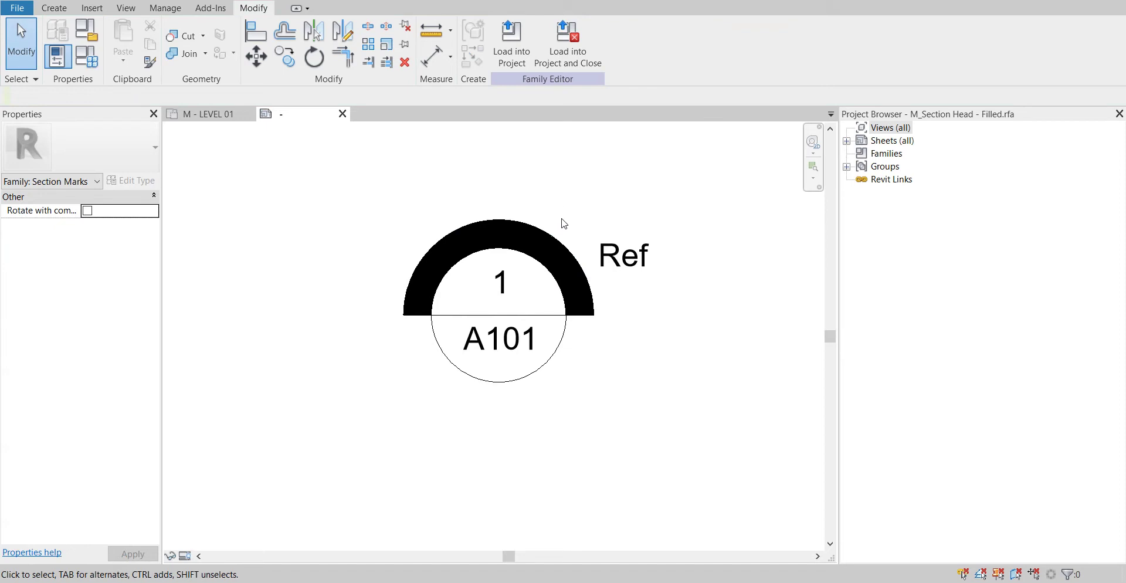
pyautogui.moveTo(560, 221); pyautogui.dragTo(429, 277, button='middle')
# Load the family into the project without saving, overwriting the existing version and parameter values
pyautogui.moveTo(494, 241); pyautogui.dragTo(645, 226, button='middle')
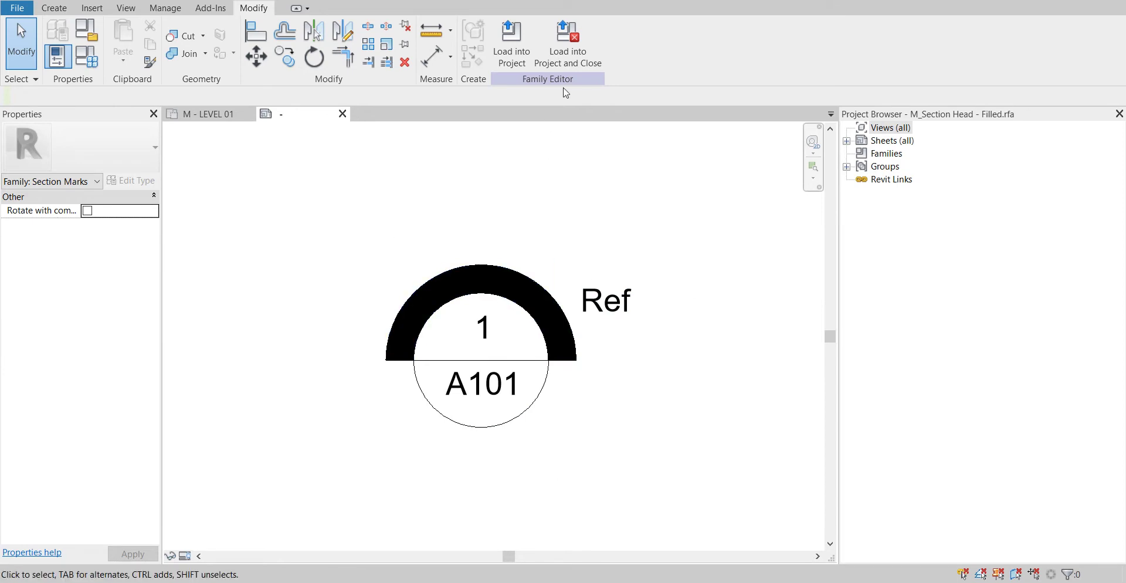
pyautogui.click(561, 68)
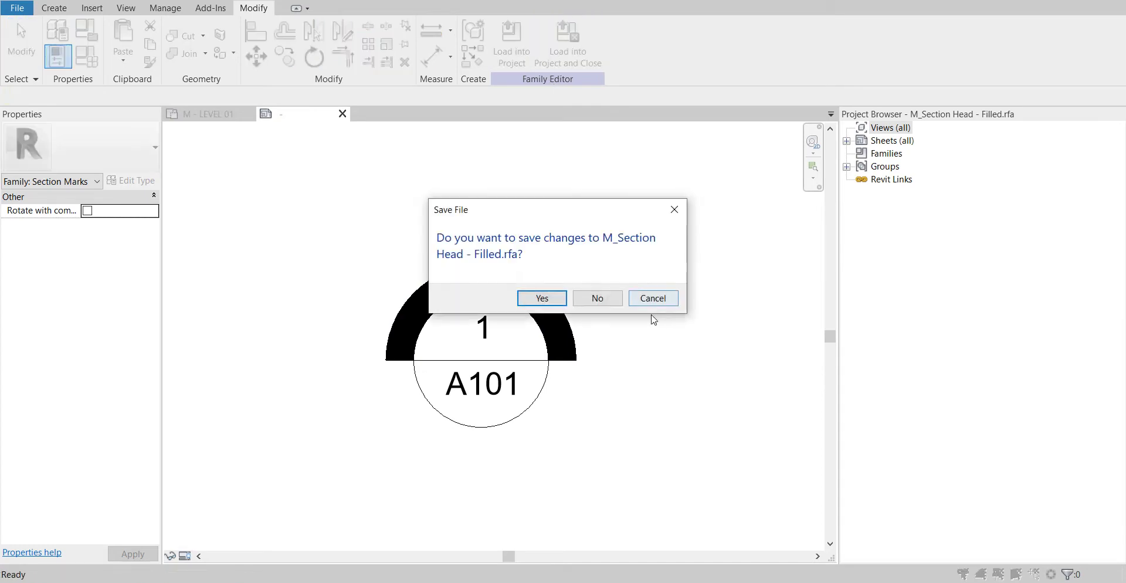
pyautogui.click(596, 297)
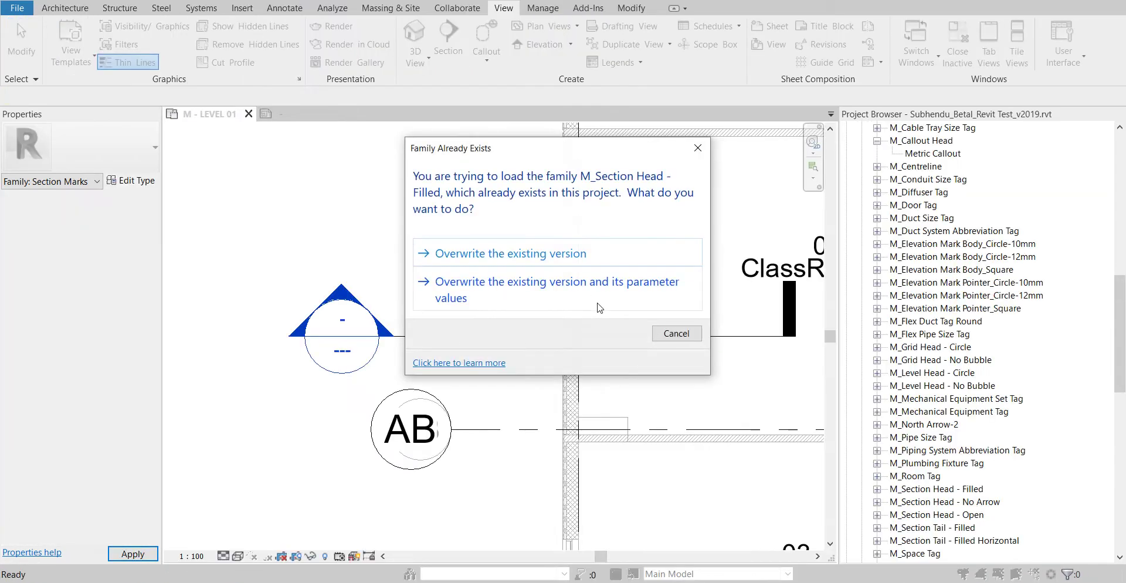
pyautogui.click(508, 297)
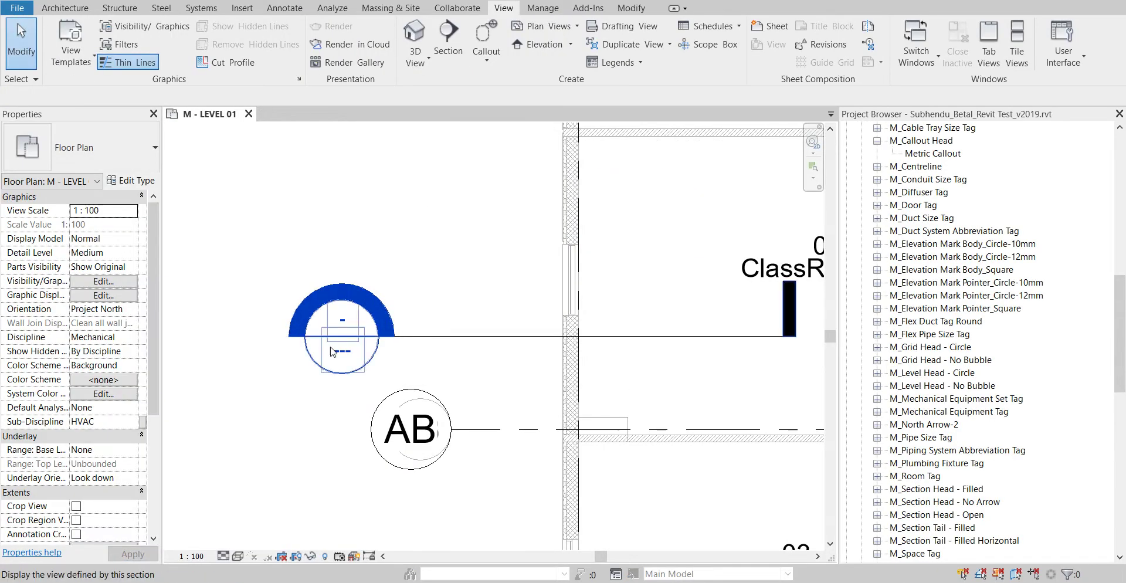
pyautogui.scroll(2, 490, 261)
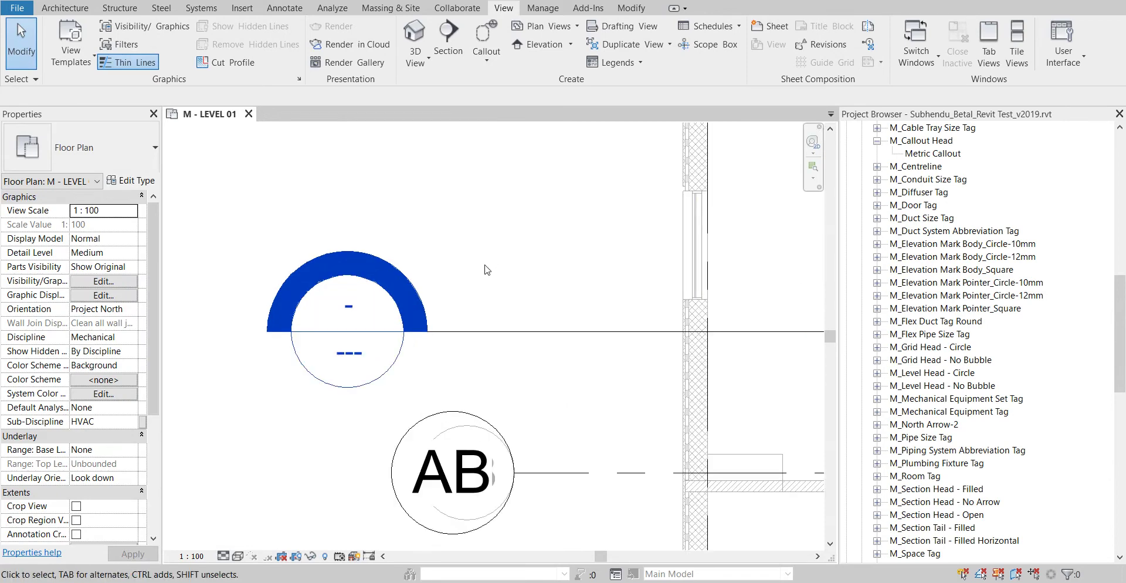
# Place a second Building Section line across ClassRoom 01
pyautogui.scroll(-3, 488, 271)
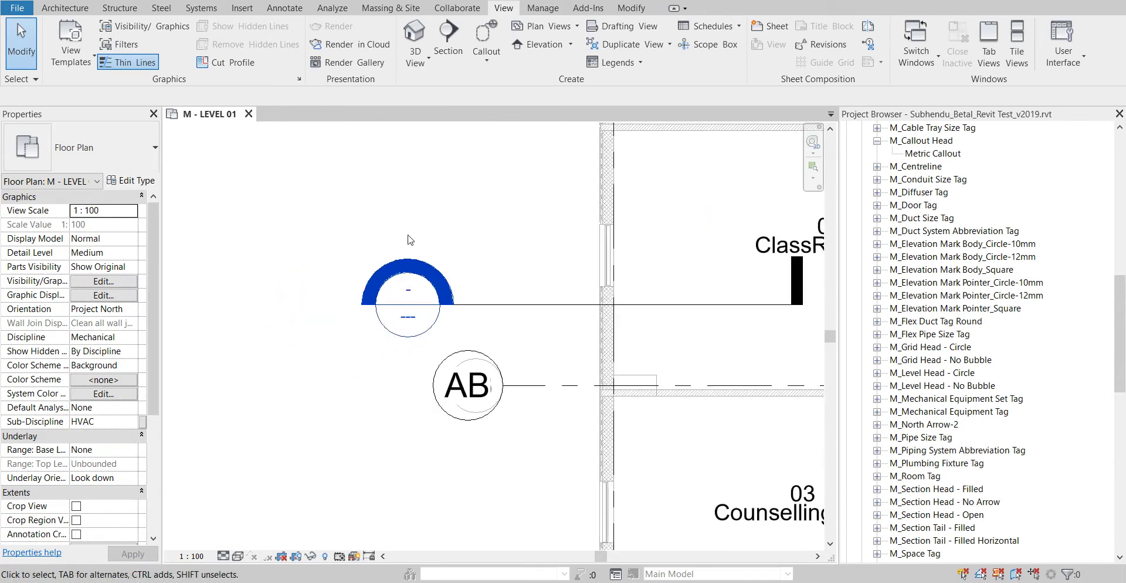
pyautogui.scroll(-3, 420, 222)
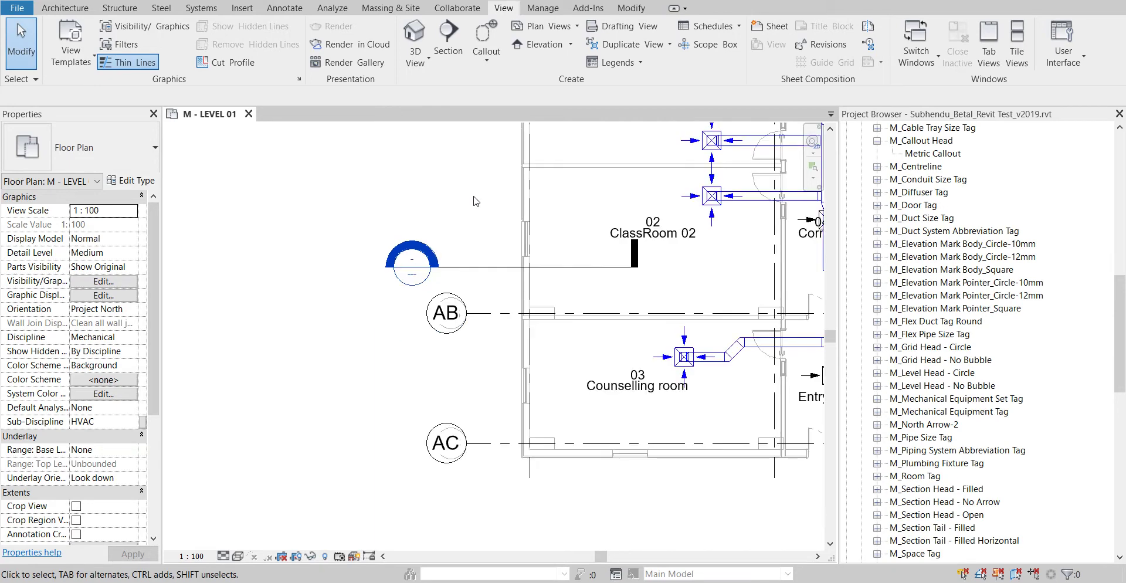
pyautogui.click(448, 41)
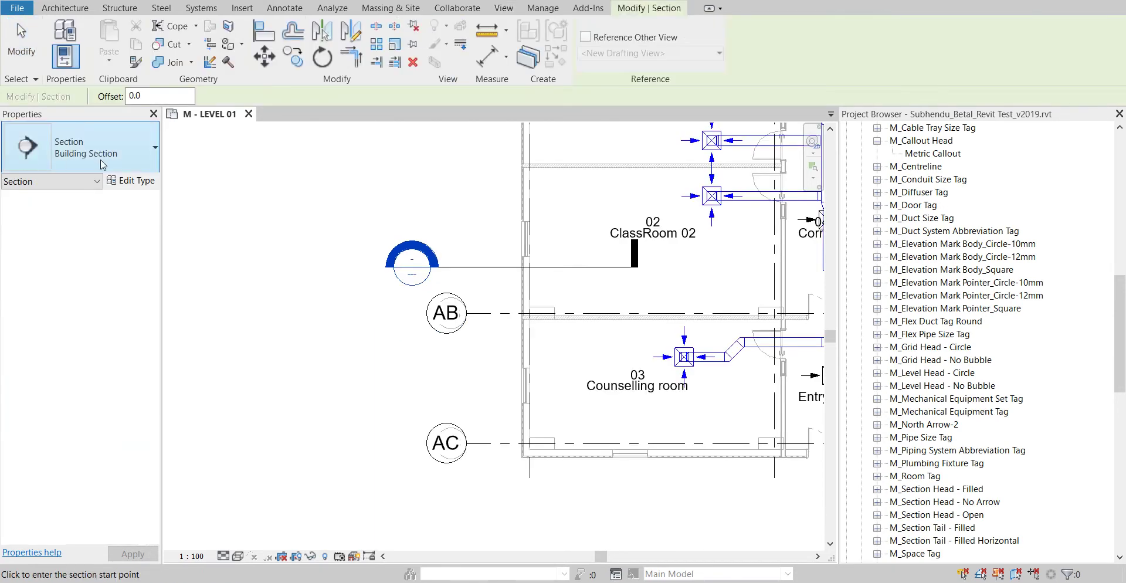
pyautogui.click(155, 148)
pyautogui.click(375, 224)
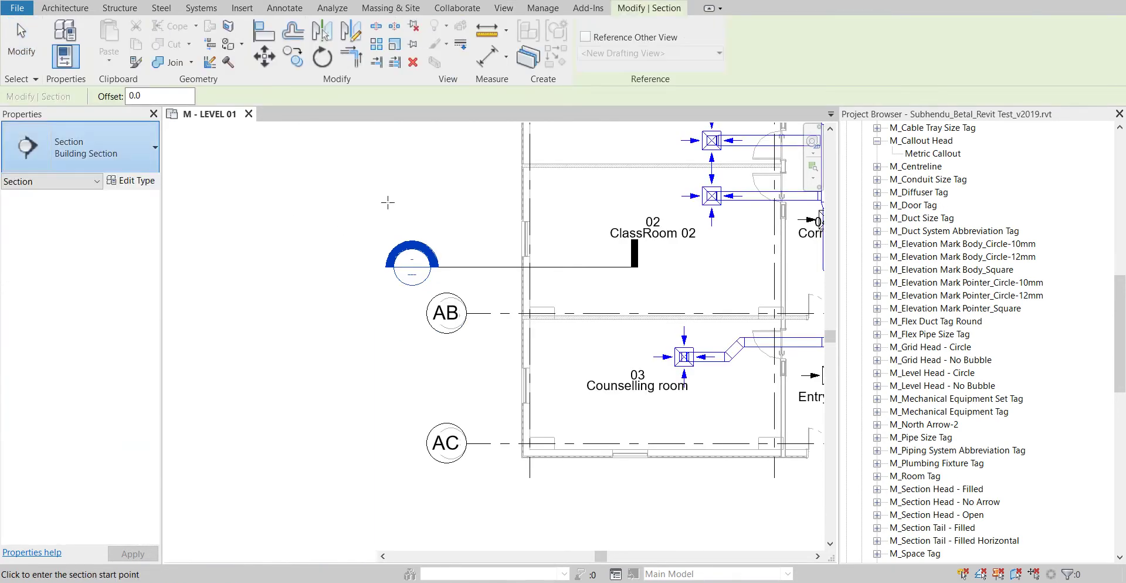
pyautogui.click(387, 203)
pyautogui.click(576, 202)
pyautogui.scroll(3, 410, 194)
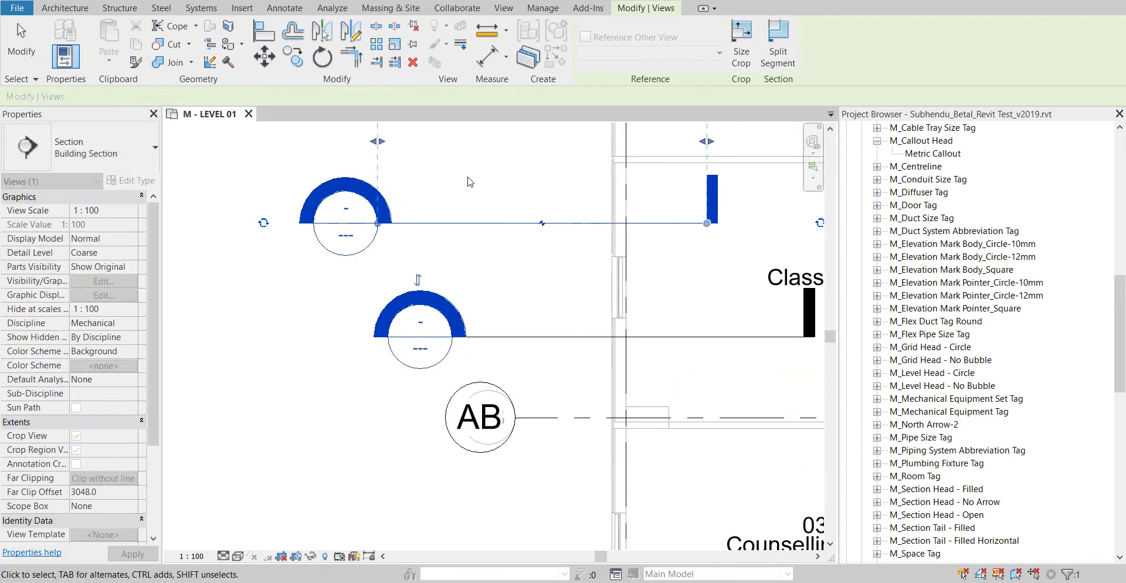
pyautogui.press('Escape')
# Zoom around and select the new section to check its half-ring head
pyautogui.scroll(-4, 449, 281)
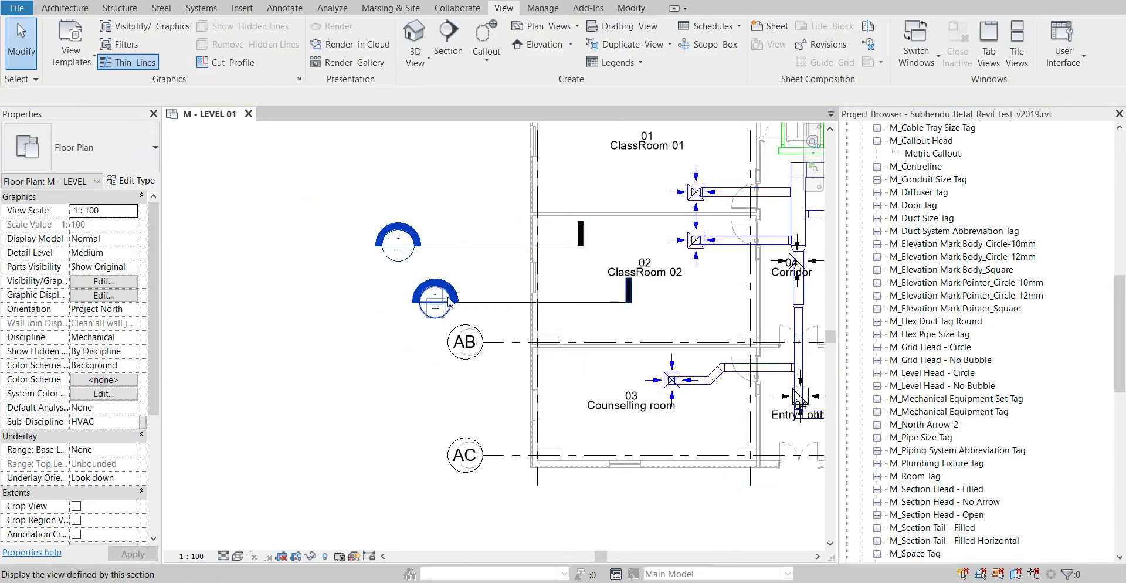
pyautogui.scroll(3, 449, 289)
pyautogui.scroll(-1, 379, 289)
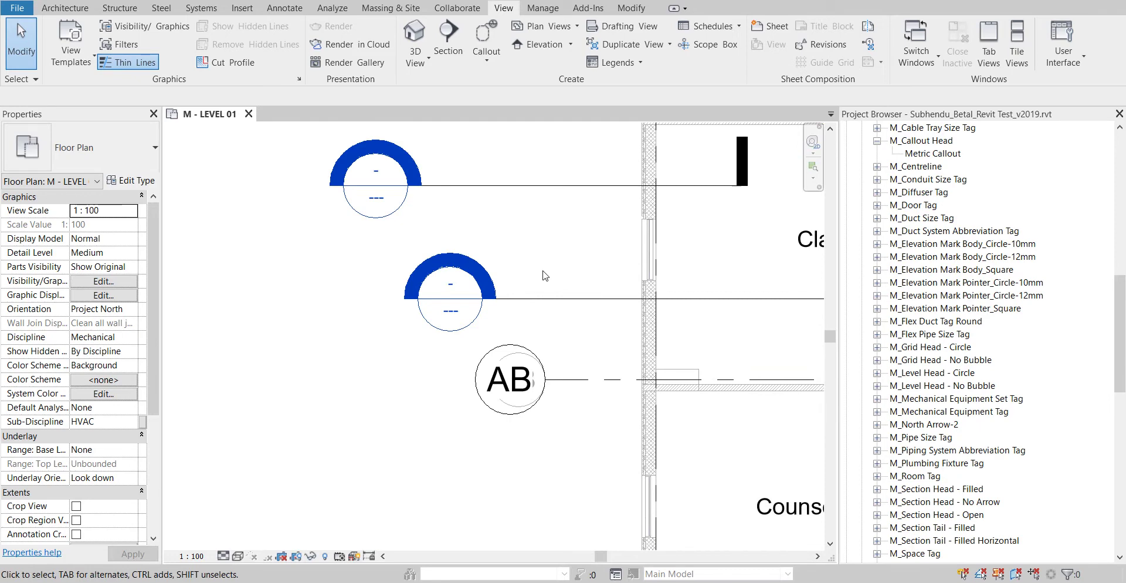
pyautogui.scroll(-2, 545, 276)
pyautogui.scroll(1, 545, 276)
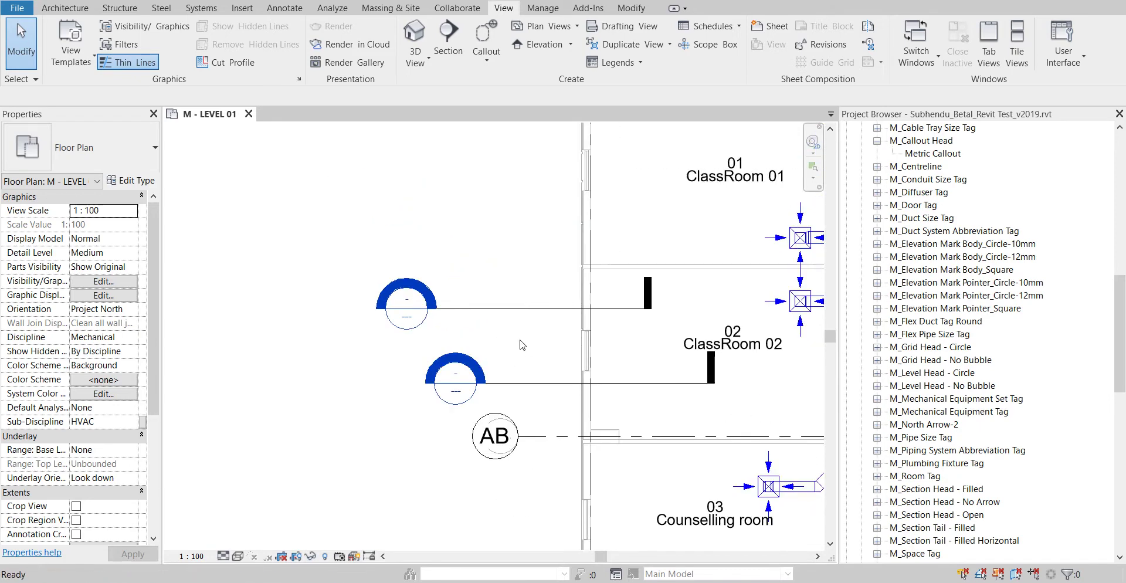
pyautogui.click(518, 308)
pyautogui.click(521, 220)
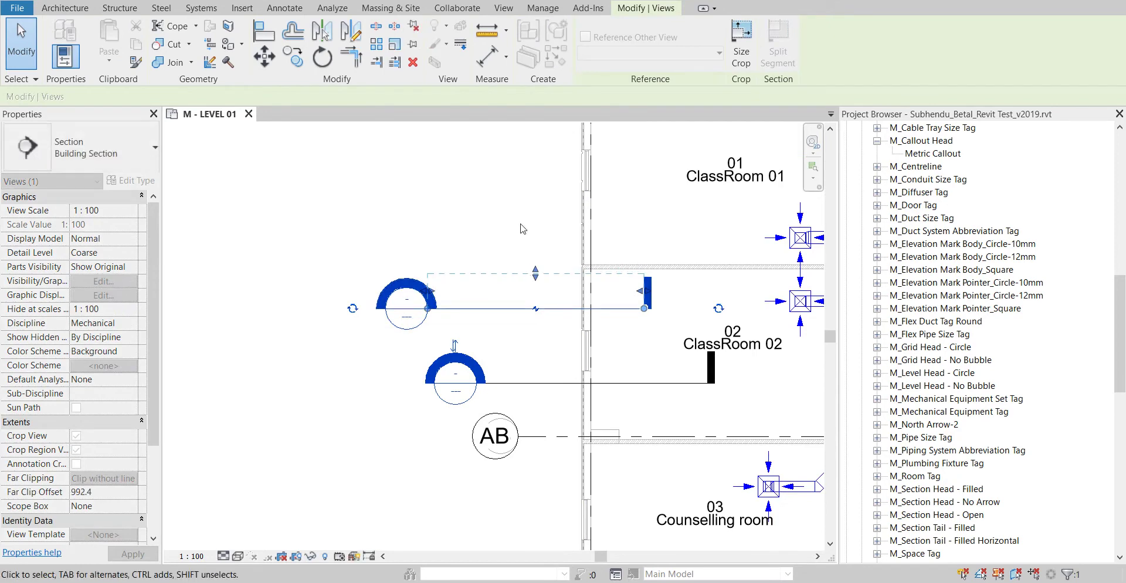
pyautogui.scroll(-2, 519, 230)
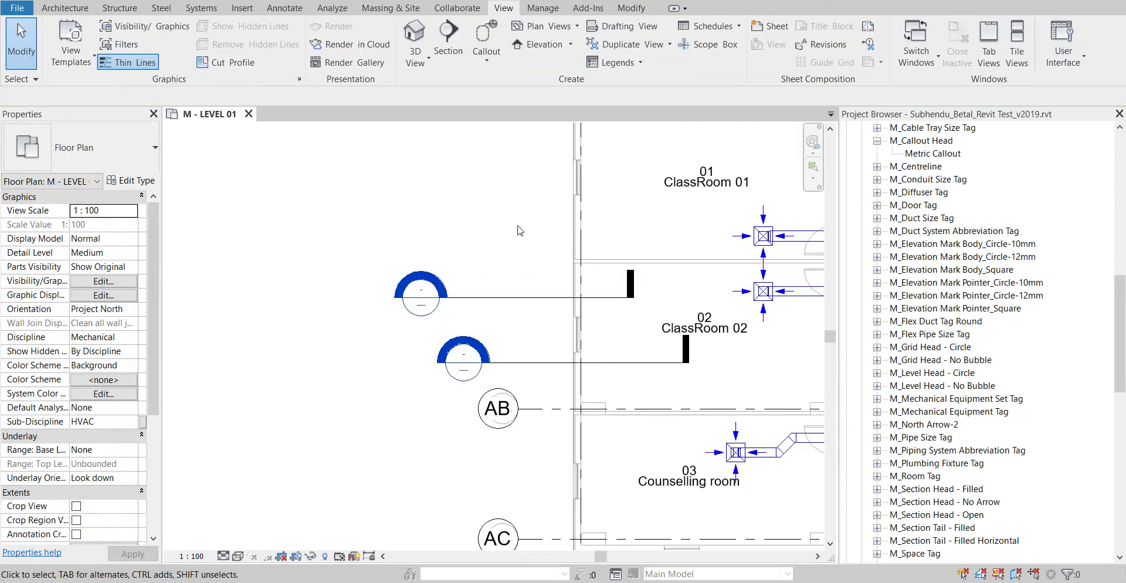
# Draw a rectangular callout, Callout 1, left of ClassRoom 01
pyautogui.click(487, 54)
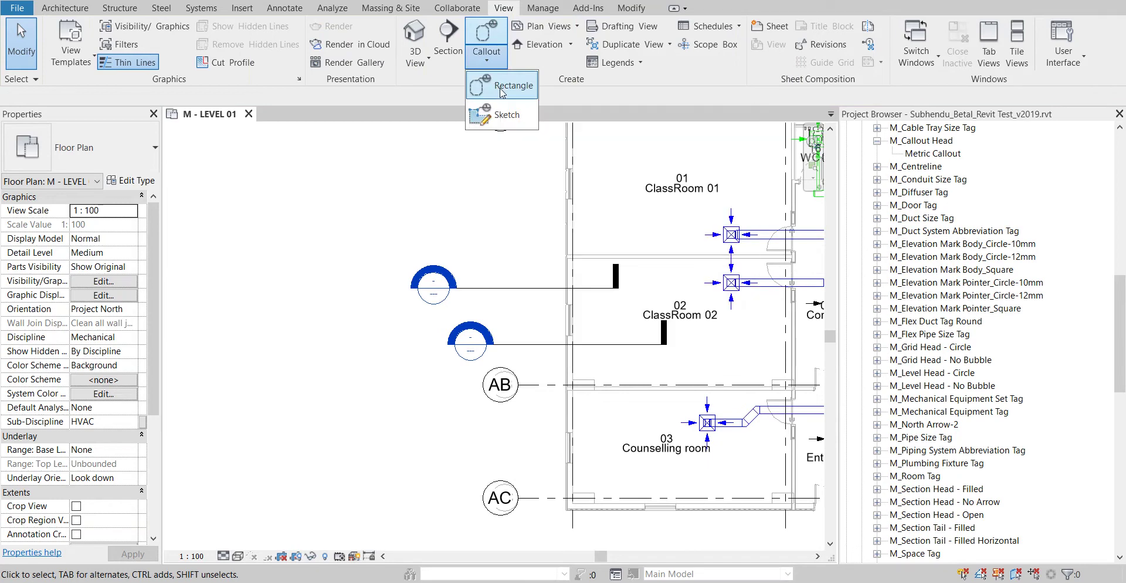
pyautogui.click(503, 87)
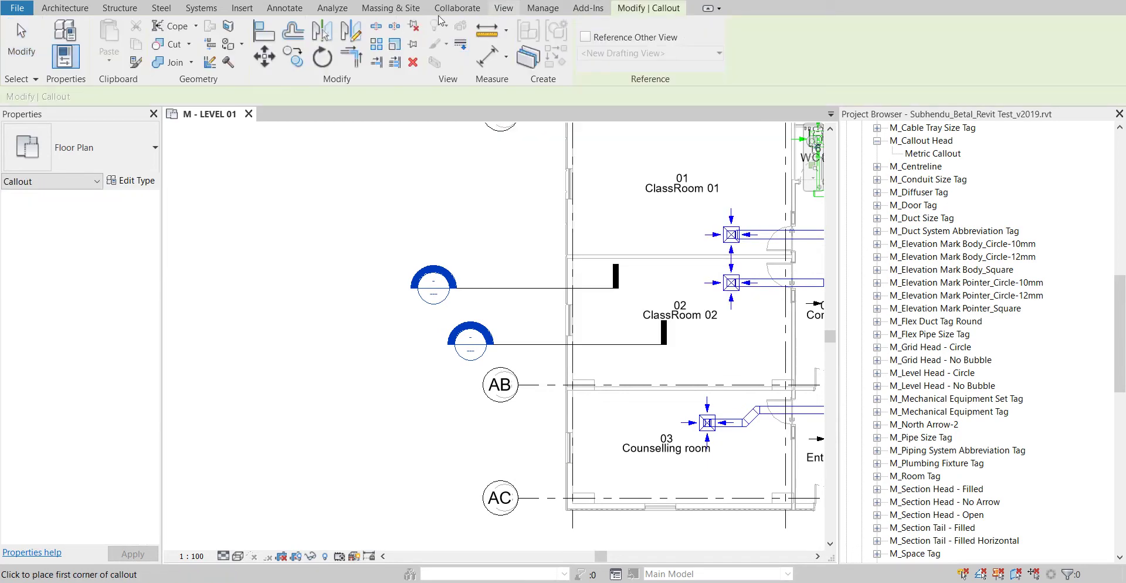
pyautogui.click(440, 176)
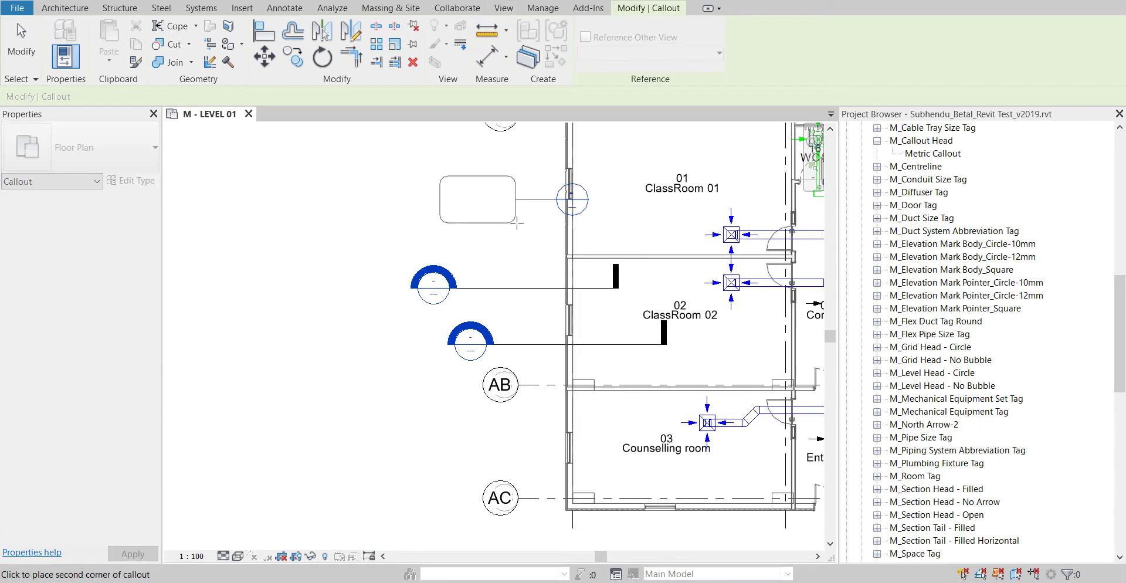
pyautogui.click(563, 245)
pyautogui.press('Escape')
# Bring the callout into view and select its boundary to show Floor Plan properties
pyautogui.scroll(2, 528, 243)
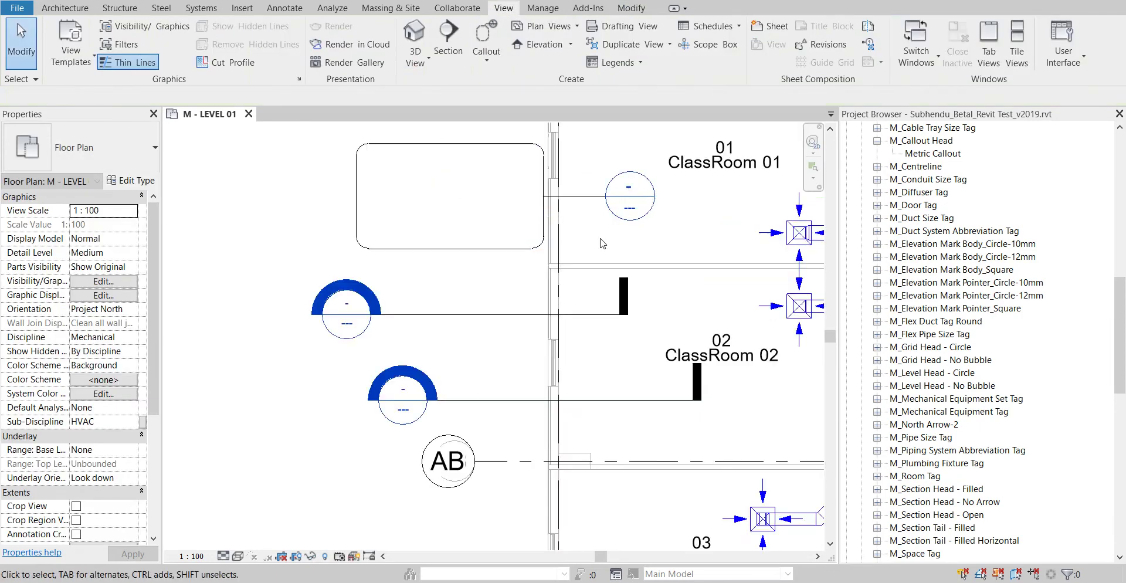
pyautogui.scroll(-2, 592, 246)
pyautogui.scroll(-3, 591, 297)
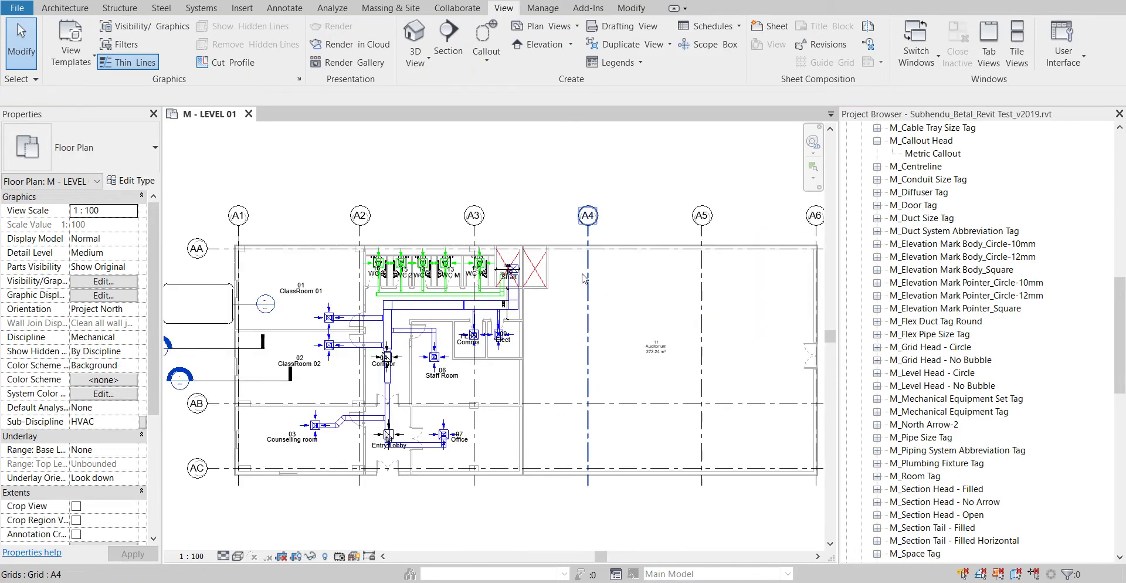
pyautogui.scroll(5, 548, 348)
pyautogui.moveTo(549, 348); pyautogui.dragTo(549, 348, button='middle')
pyautogui.click(398, 319)
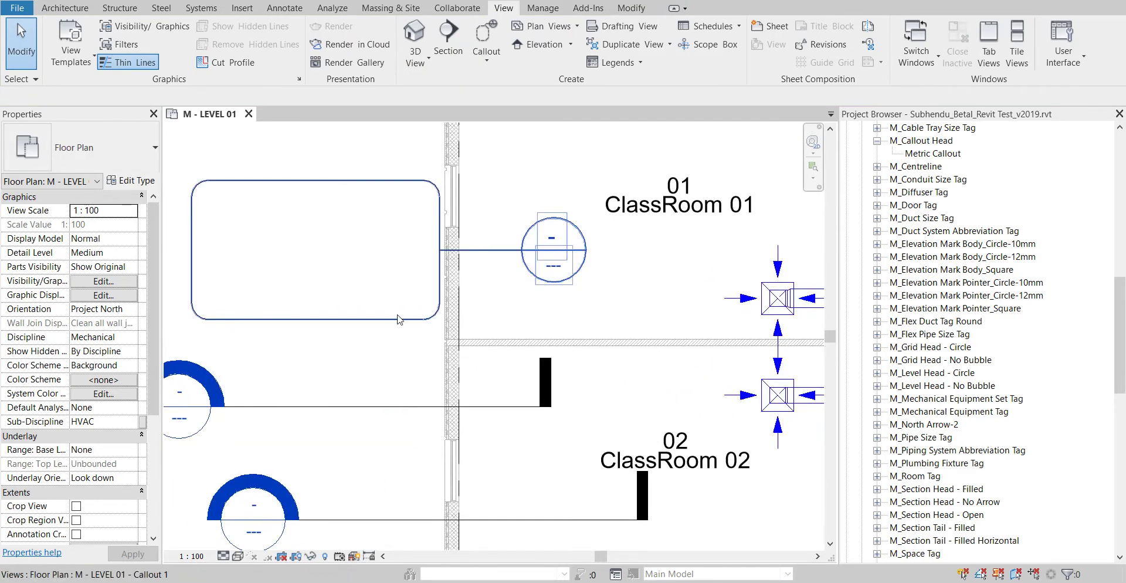
pyautogui.click(391, 324)
pyautogui.moveTo(322, 345); pyautogui.dragTo(481, 347, button='middle')
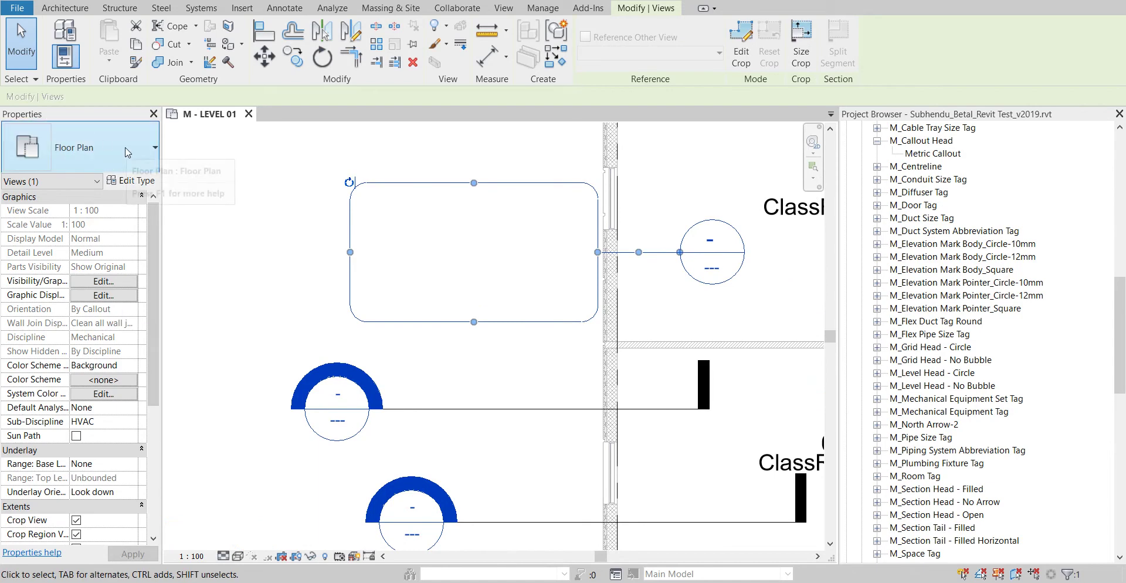
# Check that the floor plan type's Callout Tag uses Callout Head, closing without changes
pyautogui.click(124, 181)
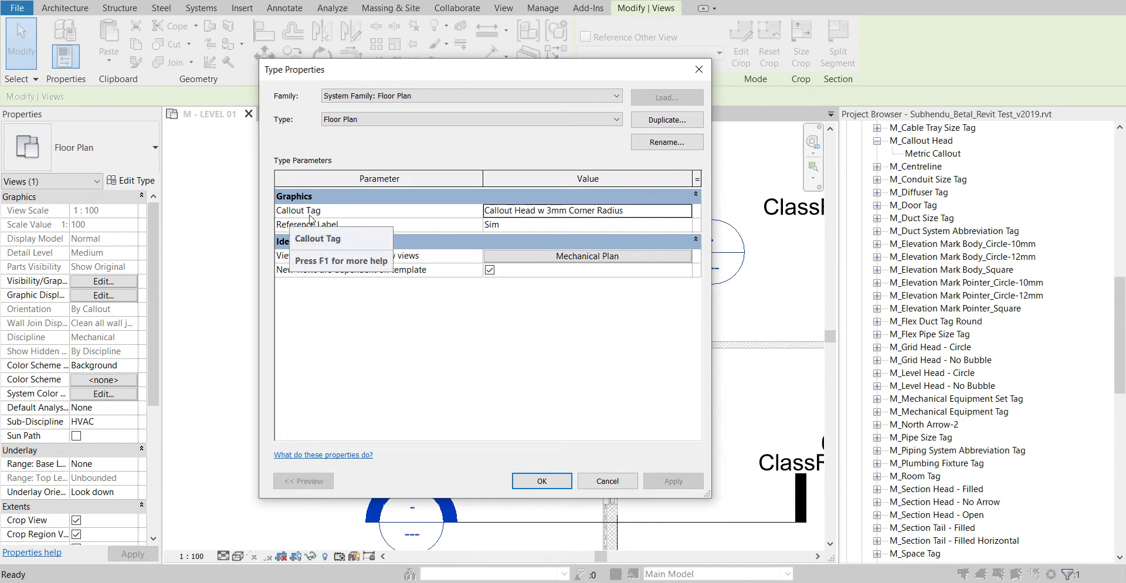
pyautogui.click(486, 210)
pyautogui.moveTo(485, 210); pyautogui.dragTo(537, 210)
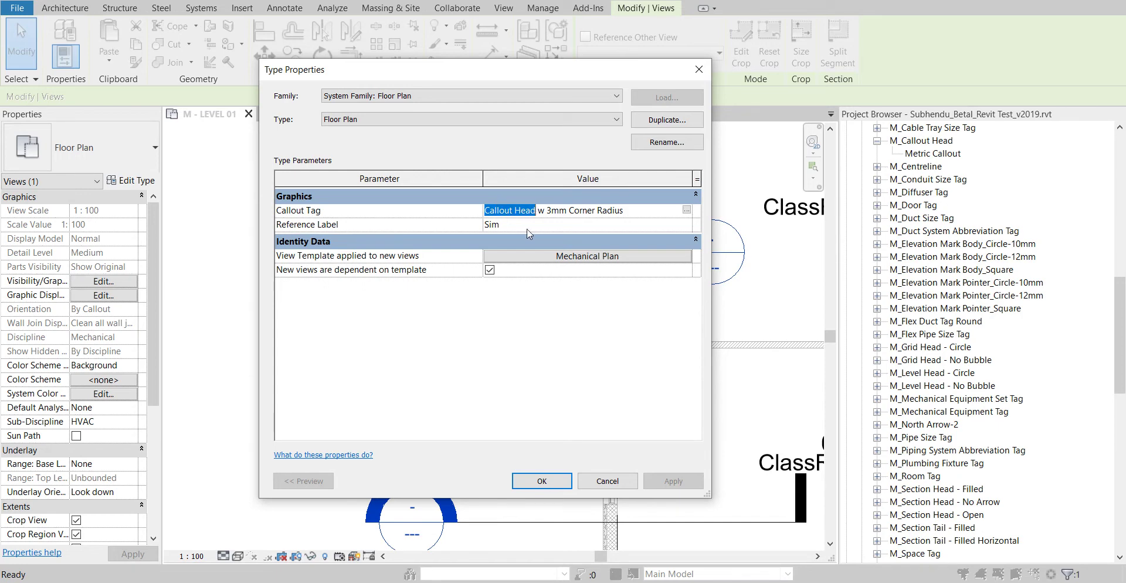
pyautogui.click(699, 69)
# Search the Project Browser for 'Callout Head' and edit the M_Callout Head family
pyautogui.rightClick(941, 271)
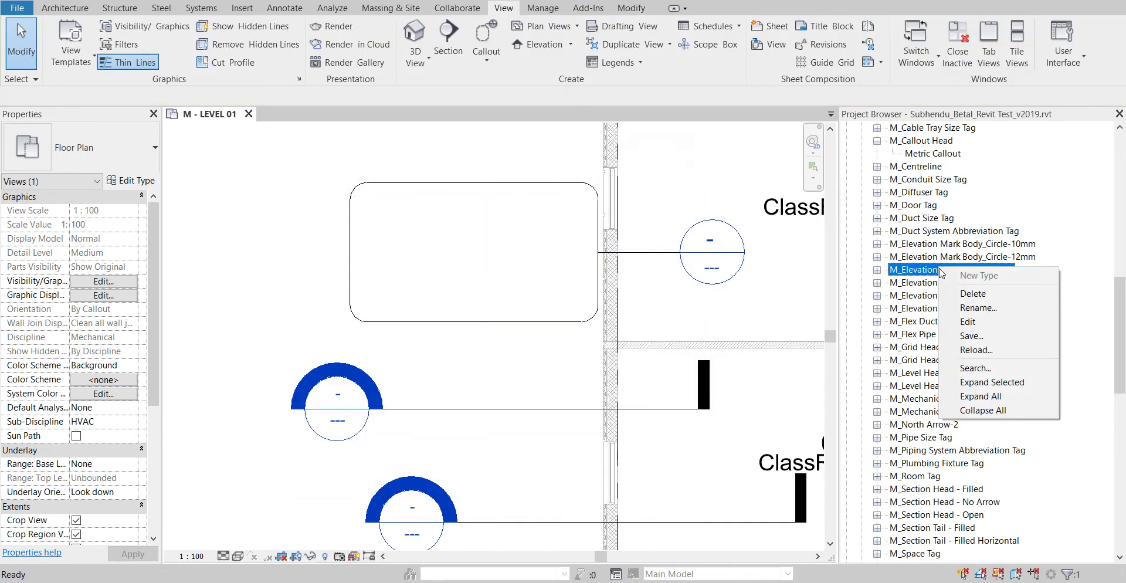
pyautogui.click(975, 368)
pyautogui.write('Callout Head')
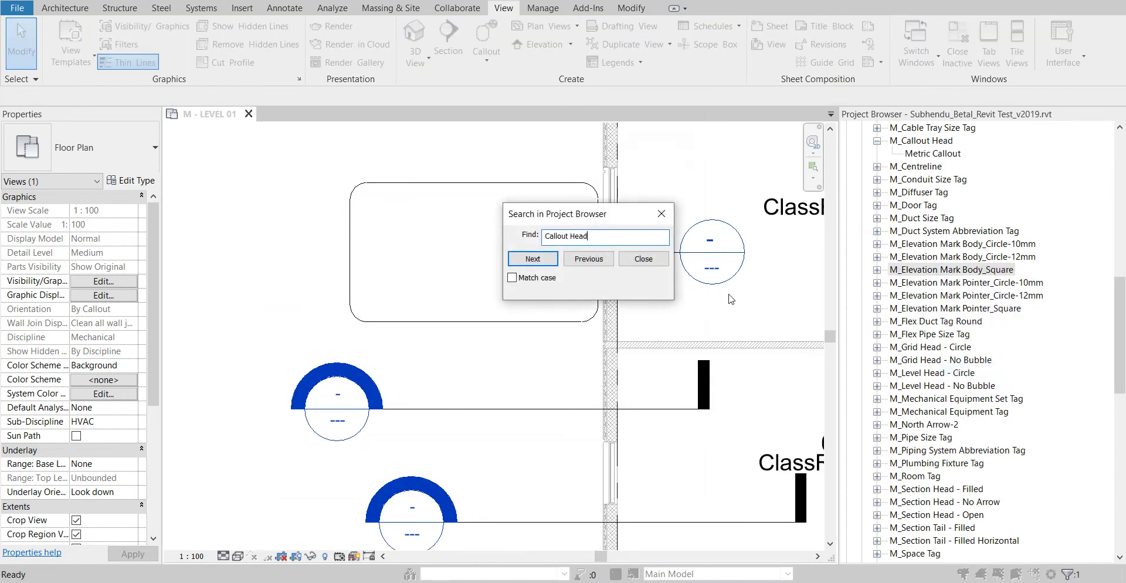
pyautogui.click(535, 261)
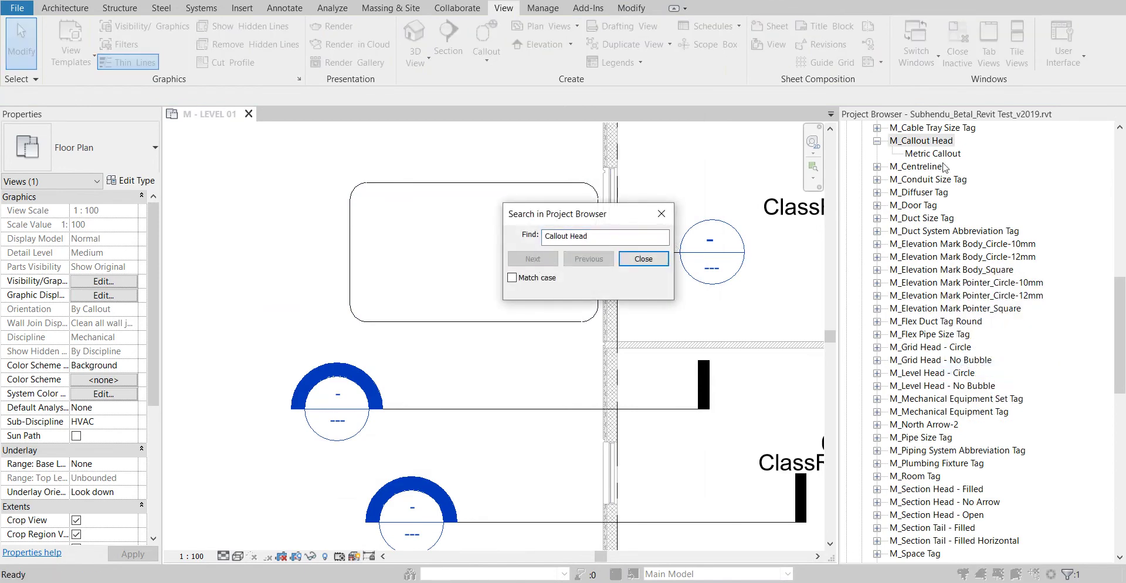
pyautogui.click(661, 213)
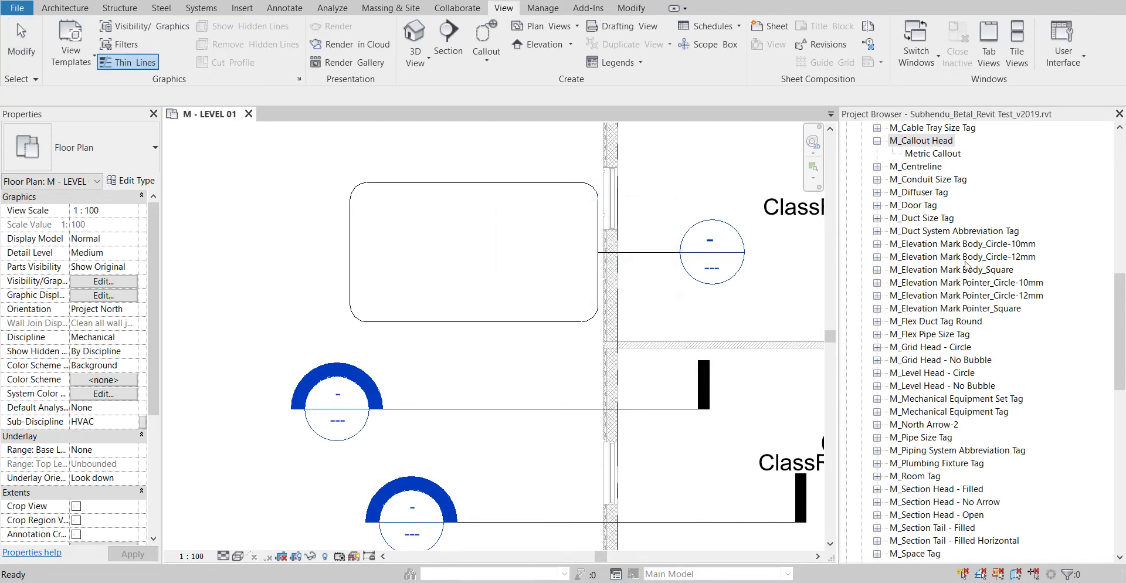
pyautogui.scroll(3, 921, 223)
pyautogui.rightClick(917, 233)
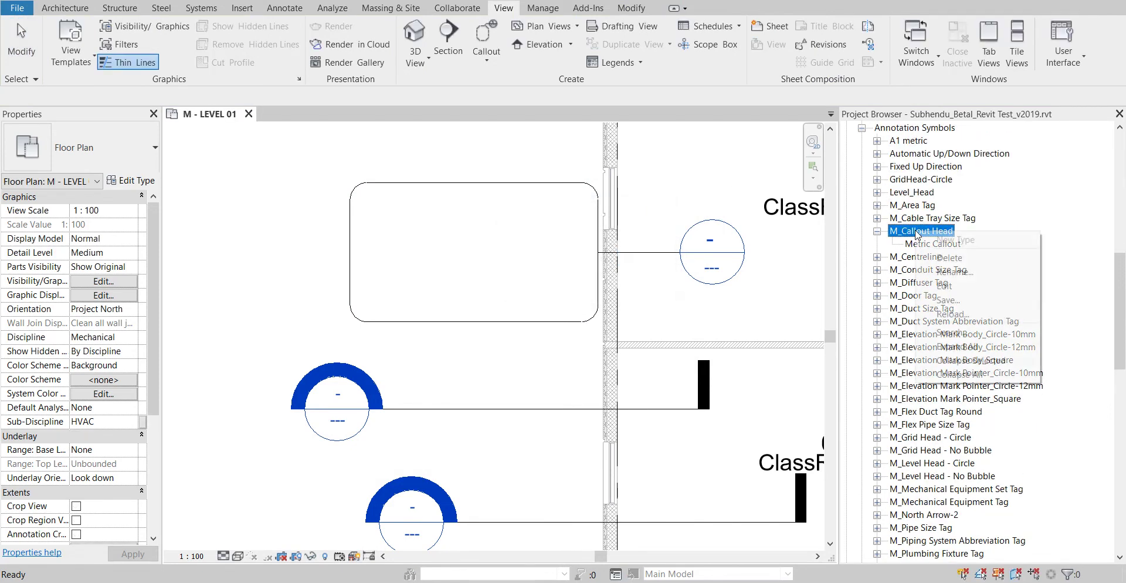
pyautogui.click(944, 286)
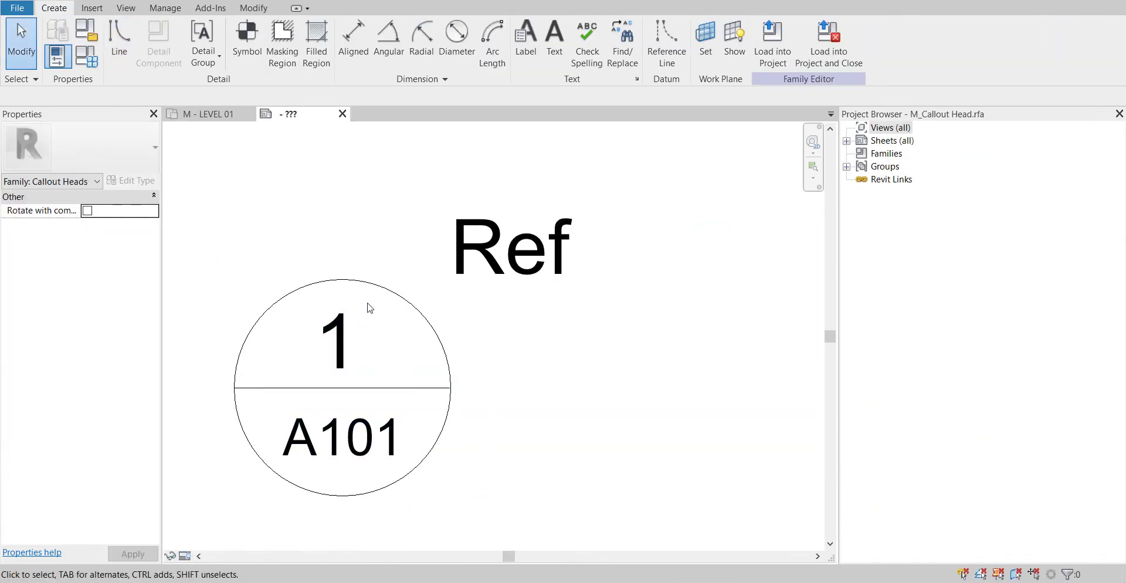
# Delete the upper and lower arcs of the callout head's circle
pyautogui.moveTo(415, 320); pyautogui.dragTo(480, 279, button='middle')
pyautogui.click(517, 320)
pyautogui.click(551, 395)
pyautogui.click(529, 311)
pyautogui.click(514, 317)
pyautogui.press('Delete')
pyautogui.click(514, 367)
pyautogui.press('Delete')
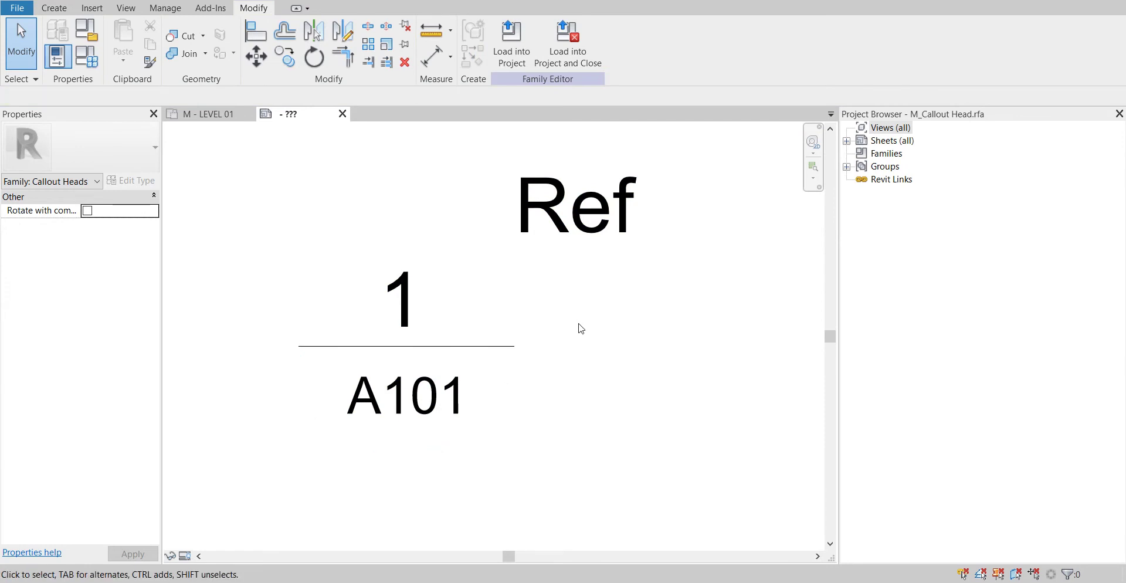
# Draw a rectangle from the divider's left end around A101, then select its four lines
pyautogui.click(52, 8)
pyautogui.click(118, 35)
pyautogui.click(519, 28)
pyautogui.click(298, 346)
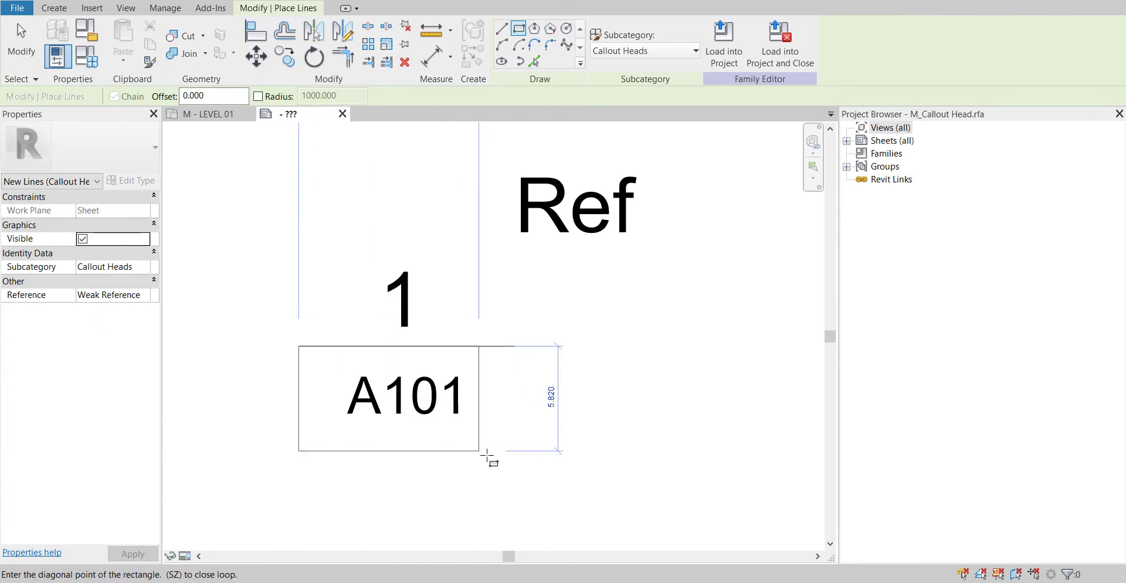
pyautogui.click(515, 461)
pyautogui.press('Escape')
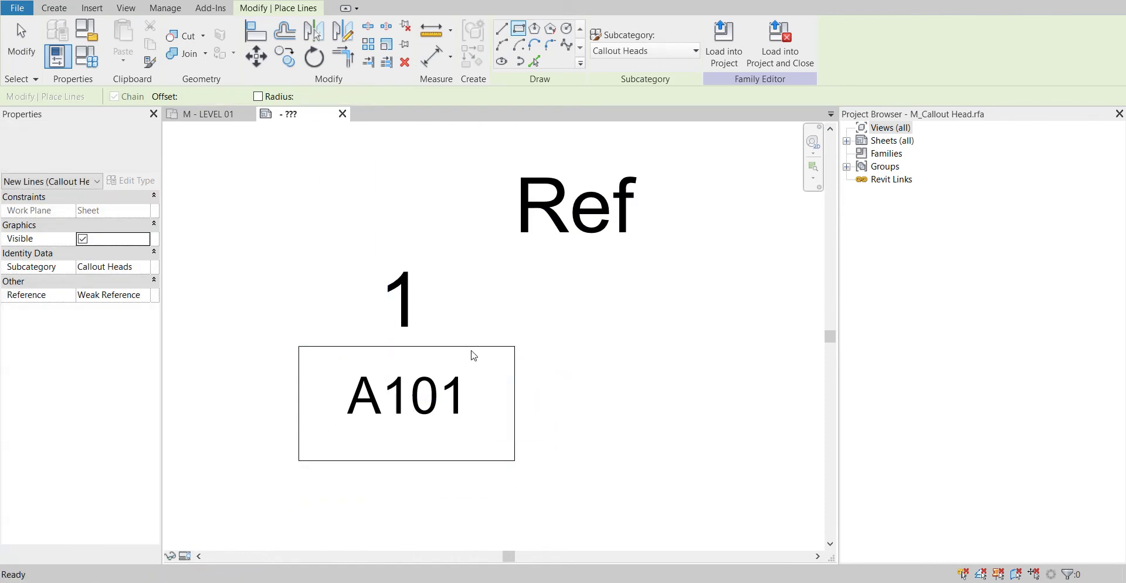
pyautogui.press('Escape')
pyautogui.moveTo(458, 346); pyautogui.dragTo(455, 223)
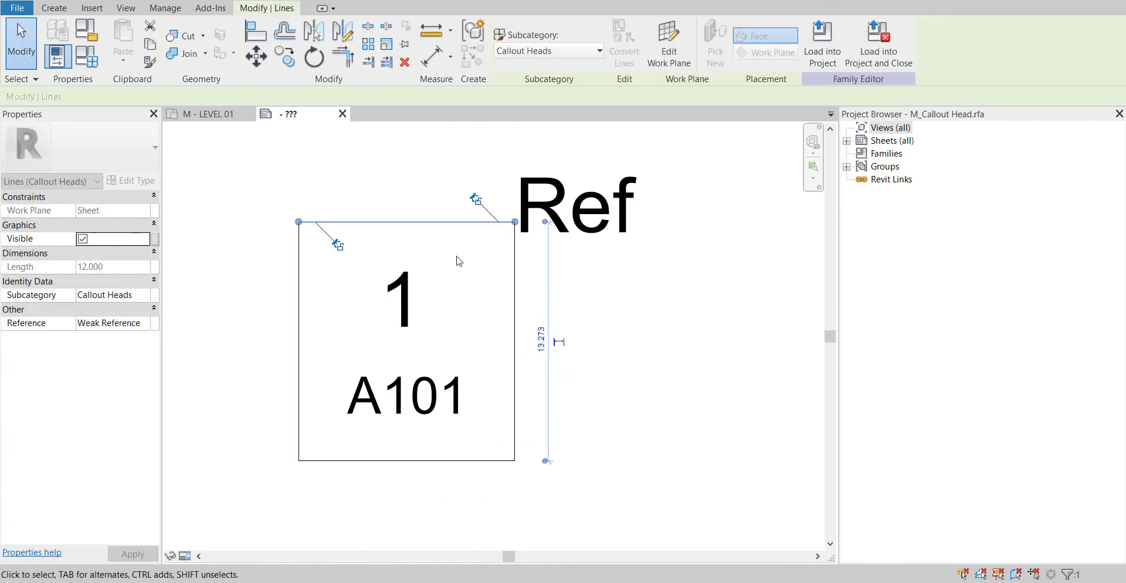
pyautogui.hotkey('ctrl', 'z')
pyautogui.press('Escape')
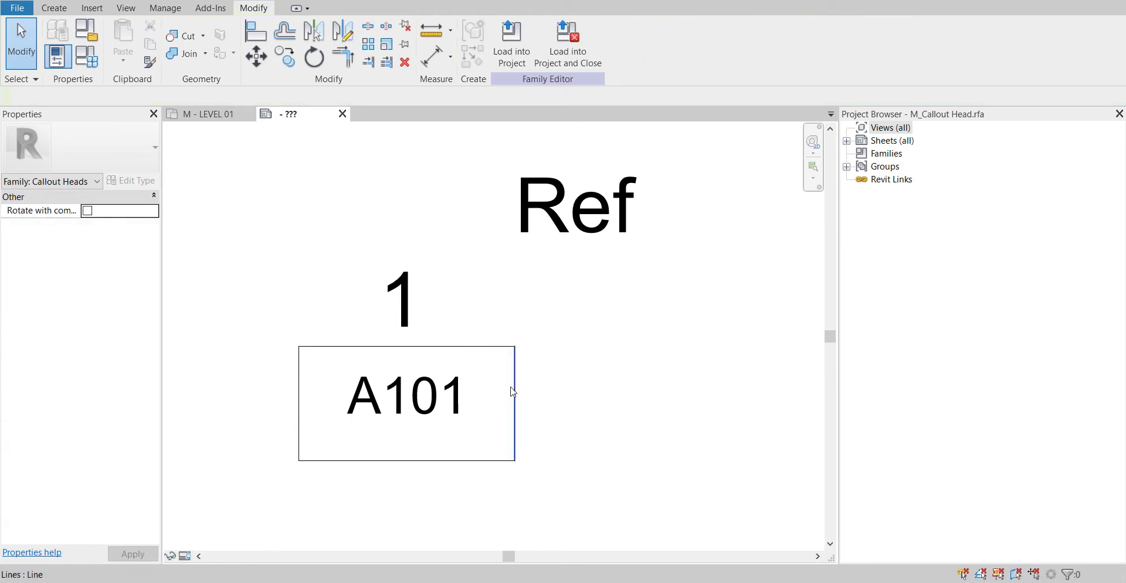
pyautogui.press('Tab')
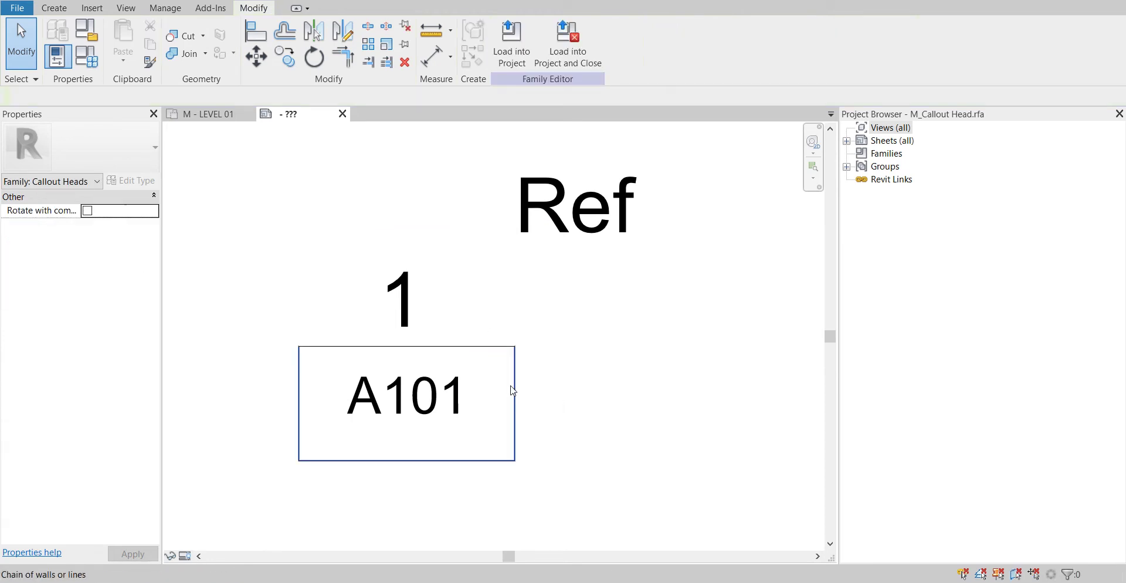
pyautogui.click(513, 390)
# Nudge the box's bottom edge up and draw a second rectangle framing the 1 above A101
pyautogui.press('Up')
pyautogui.press('Up')
pyautogui.press('Up')
pyautogui.press('Up')
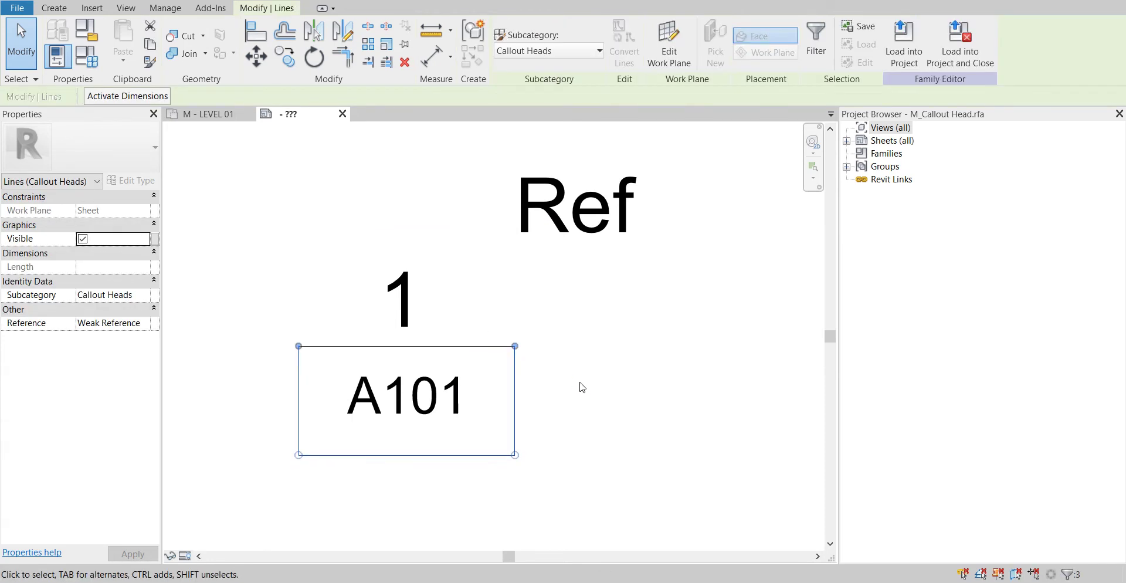
pyautogui.click(548, 373)
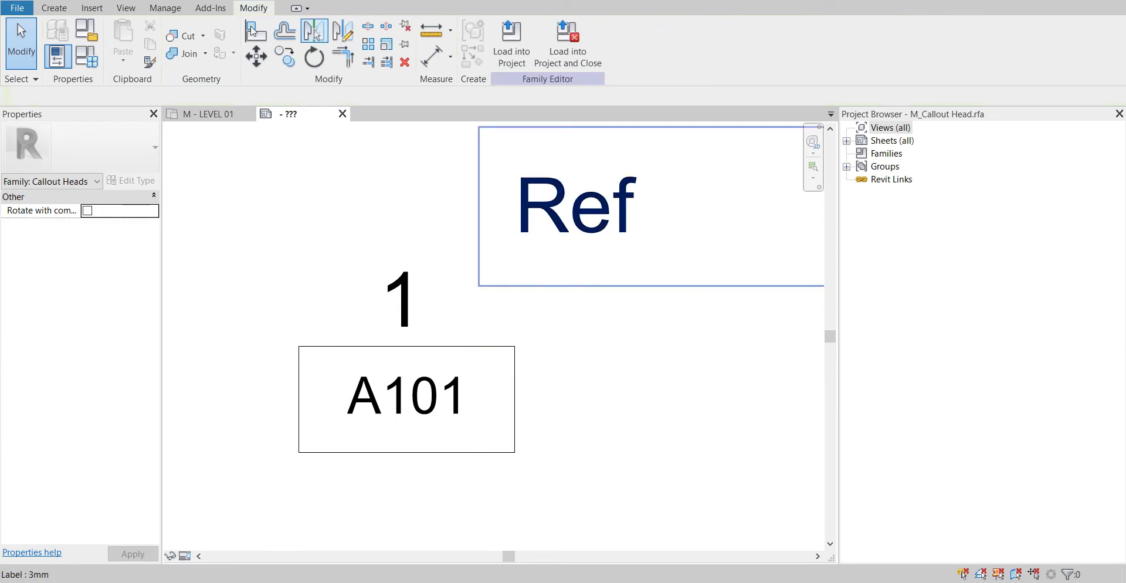
pyautogui.click(54, 9)
pyautogui.click(119, 38)
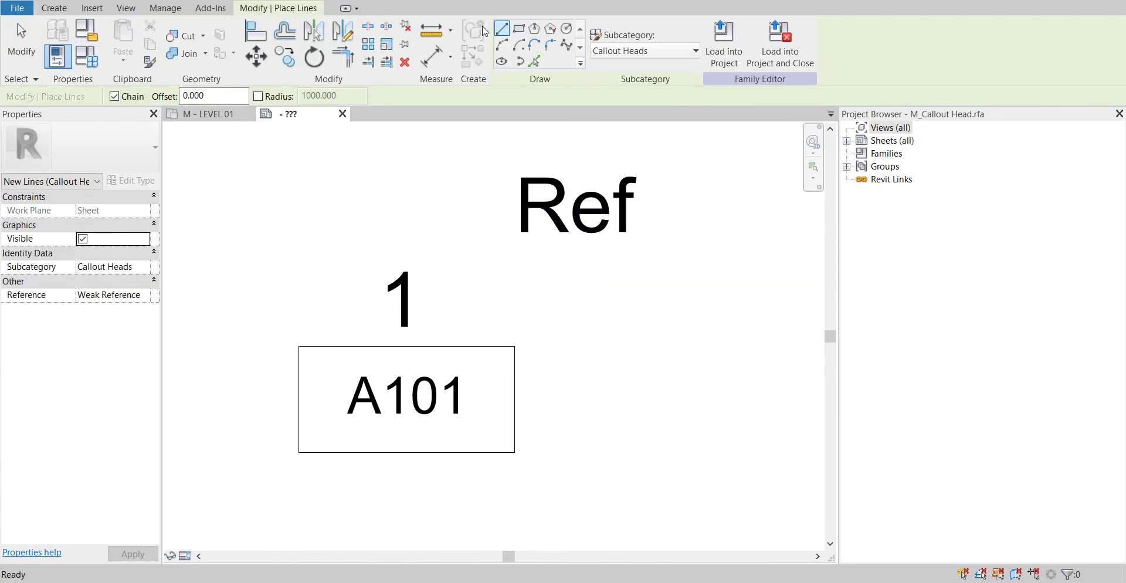
pyautogui.click(297, 345)
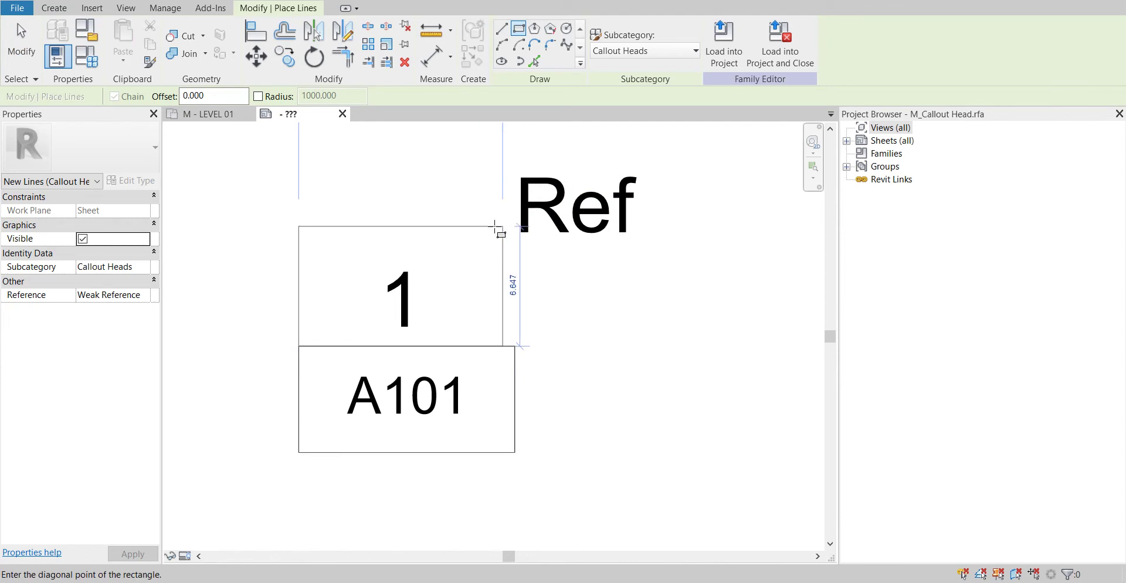
pyautogui.click(514, 243)
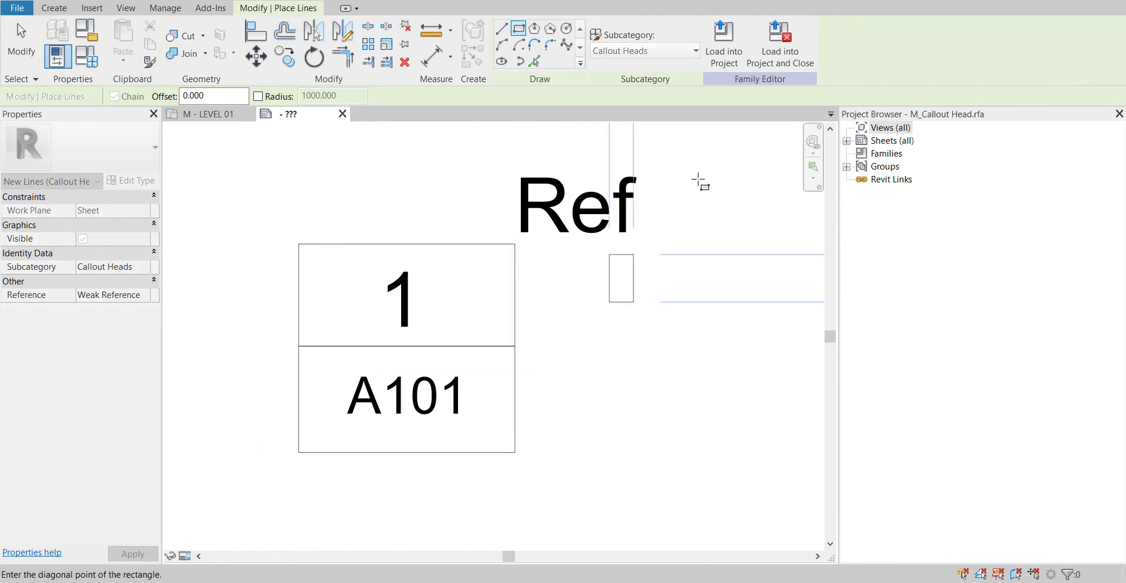
# Cancel the stray rectangle and load the edited callout head into the project
pyautogui.click(728, 243)
pyautogui.press('Escape')
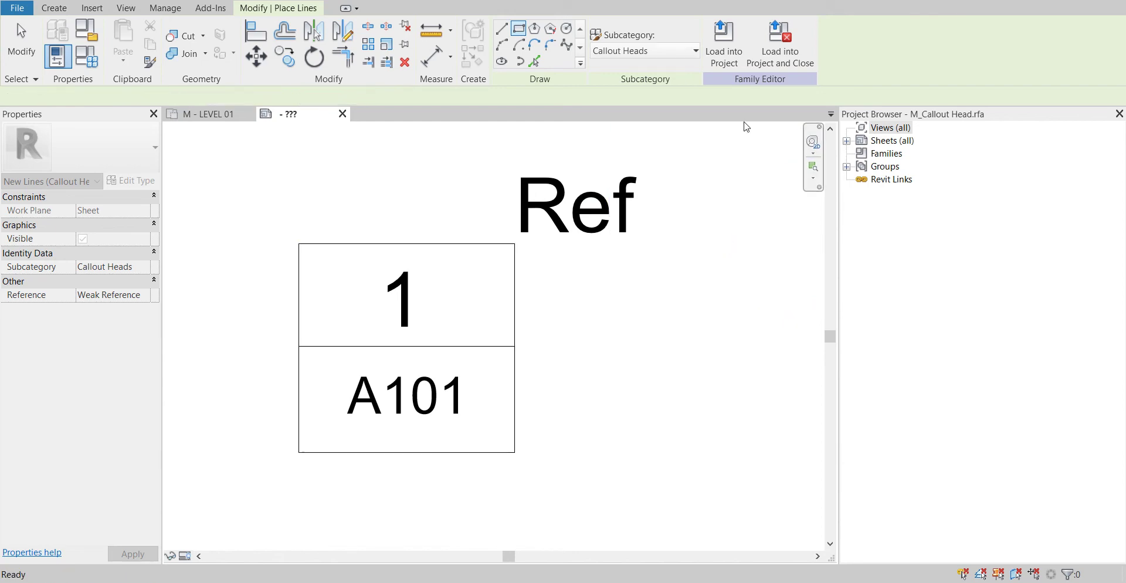
pyautogui.press('Escape')
pyautogui.click(598, 67)
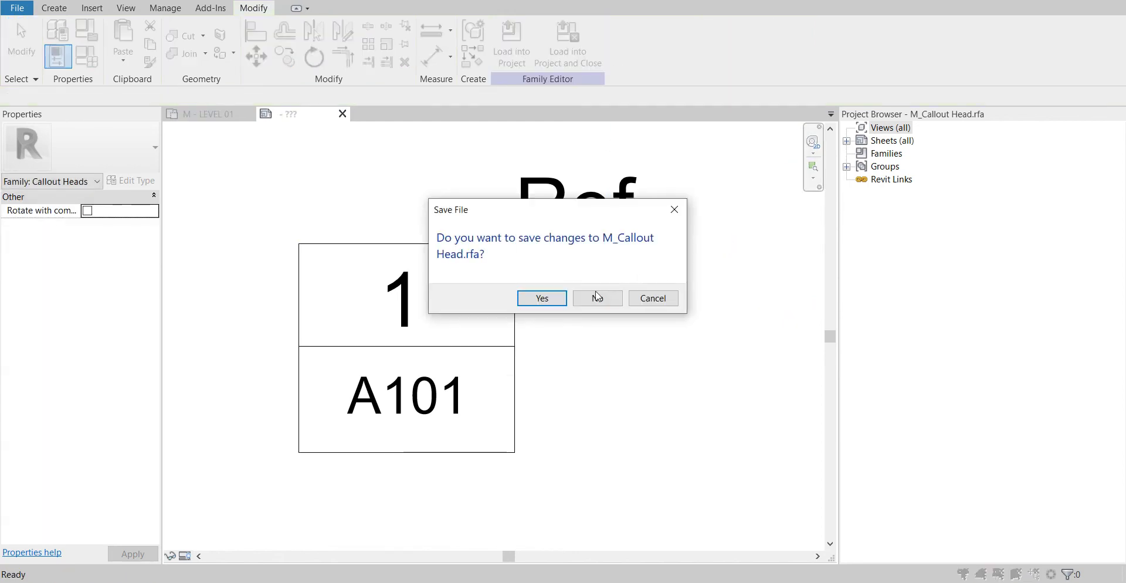
# Skip saving M_Callout Head.rfa and overwrite the existing version and its parameter values
pyautogui.click(591, 295)
pyautogui.click(525, 292)
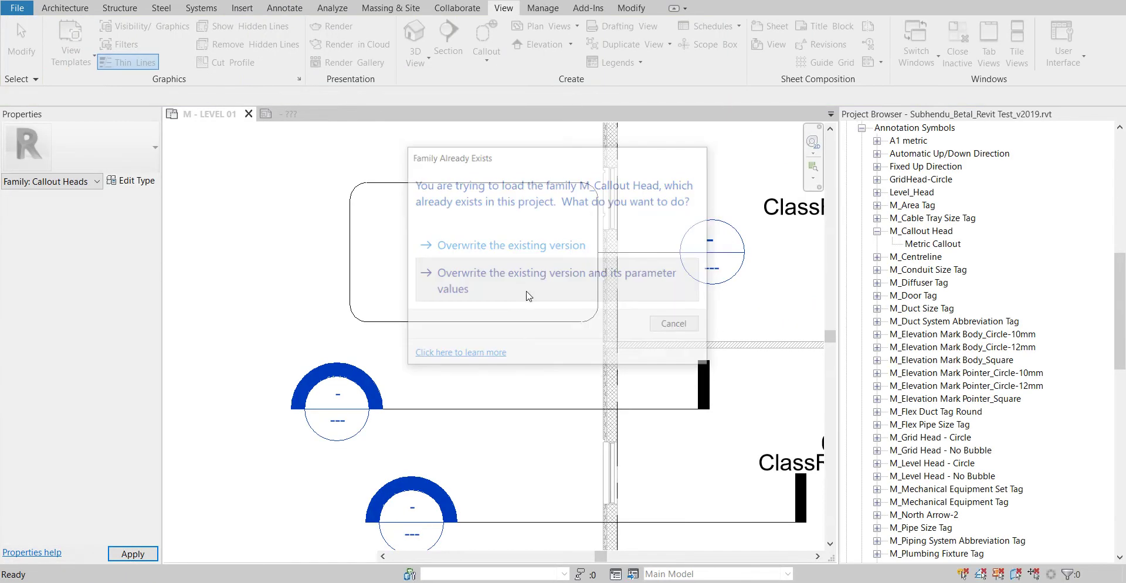
pyautogui.scroll(-2, 578, 307)
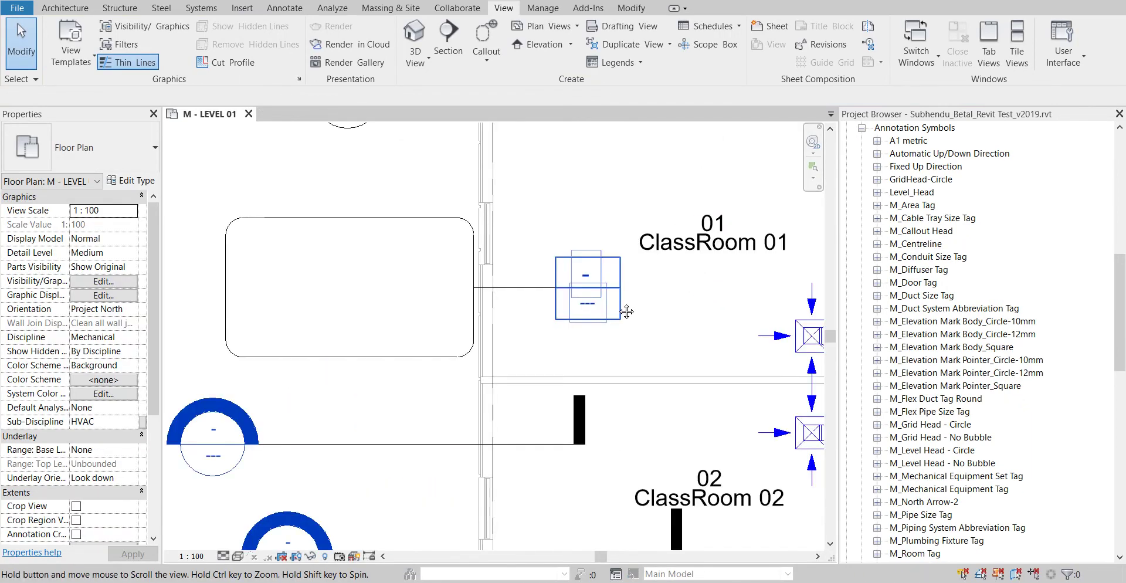
pyautogui.scroll(4, 624, 307)
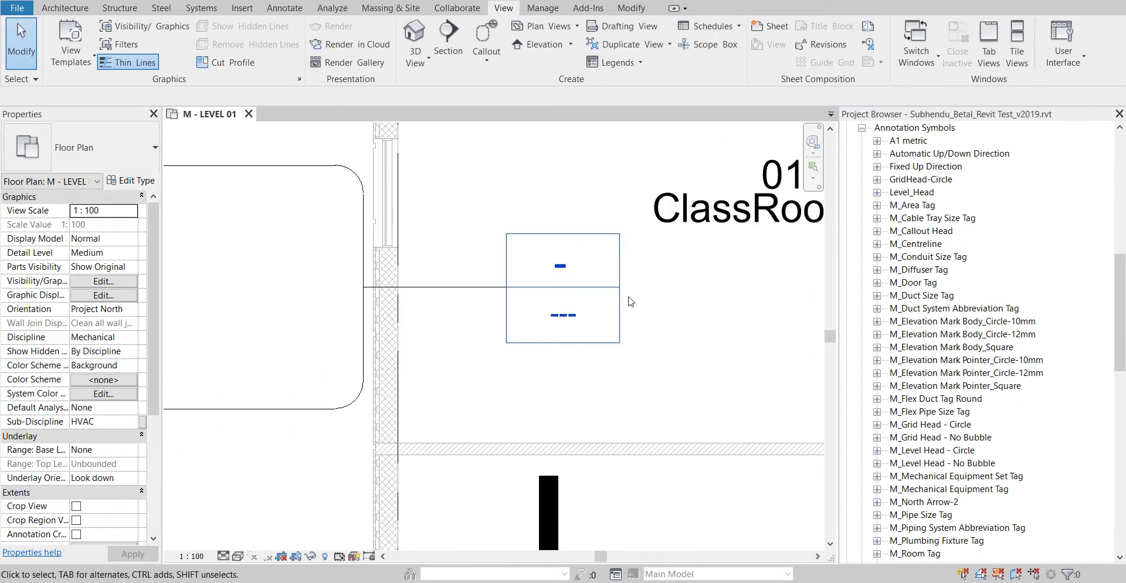
pyautogui.scroll(-2, 631, 302)
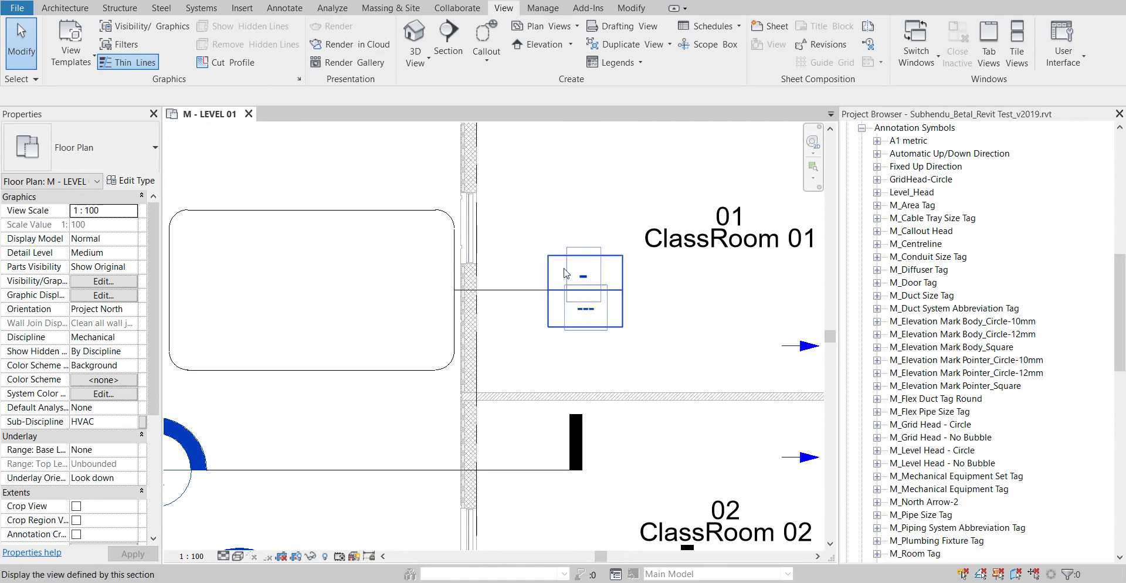
pyautogui.scroll(-1, 622, 331)
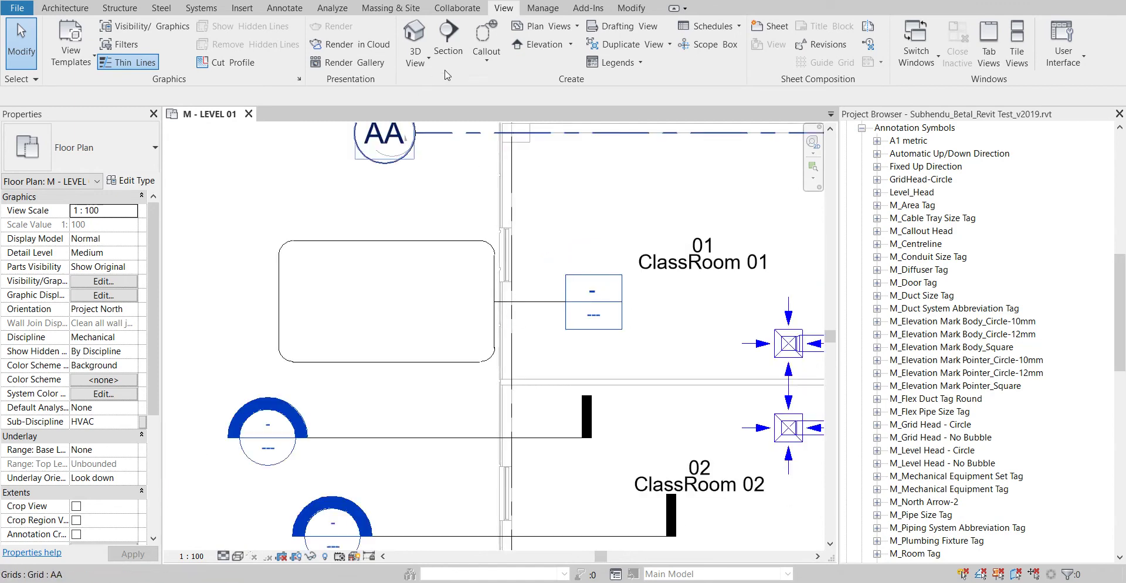
# Start a new rectangular callout on the Level 01 plan
pyautogui.click(490, 70)
pyautogui.click(499, 86)
pyautogui.scroll(-2, 400, 261)
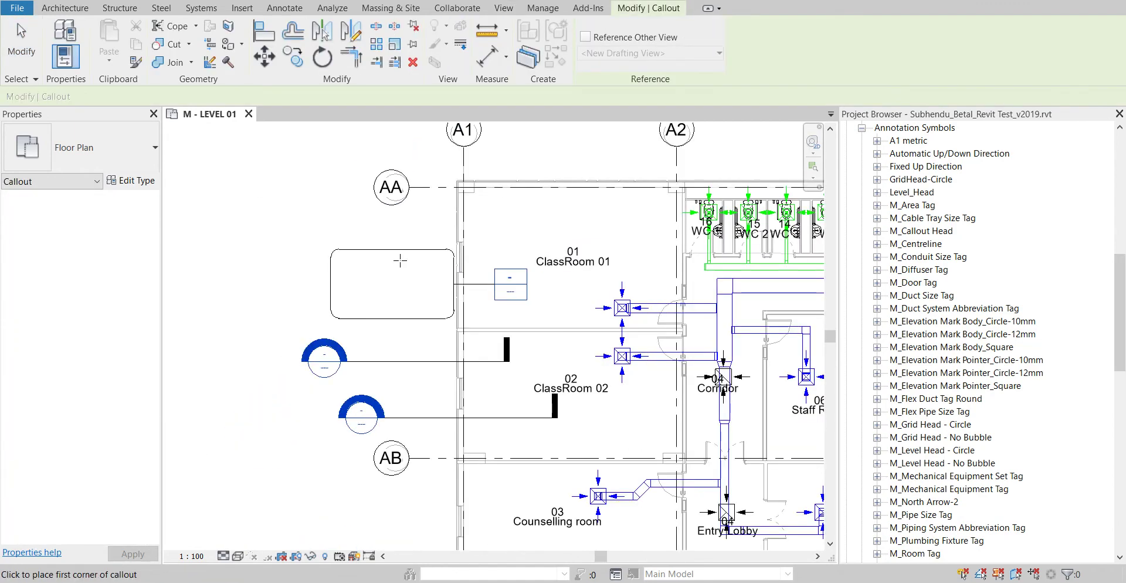
pyautogui.scroll(2, 400, 260)
pyautogui.scroll(-3, 502, 161)
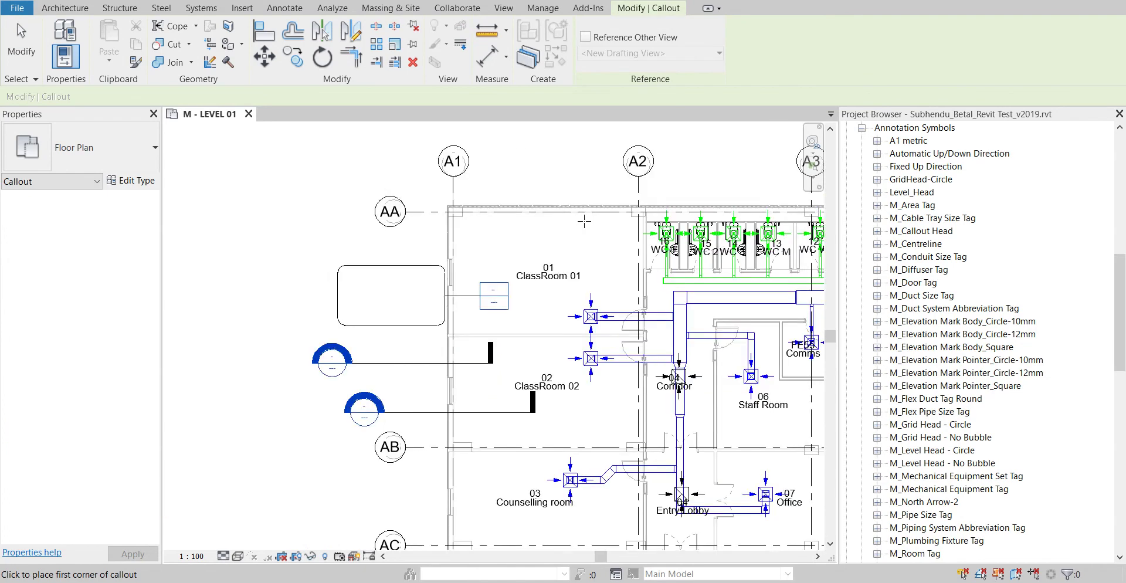